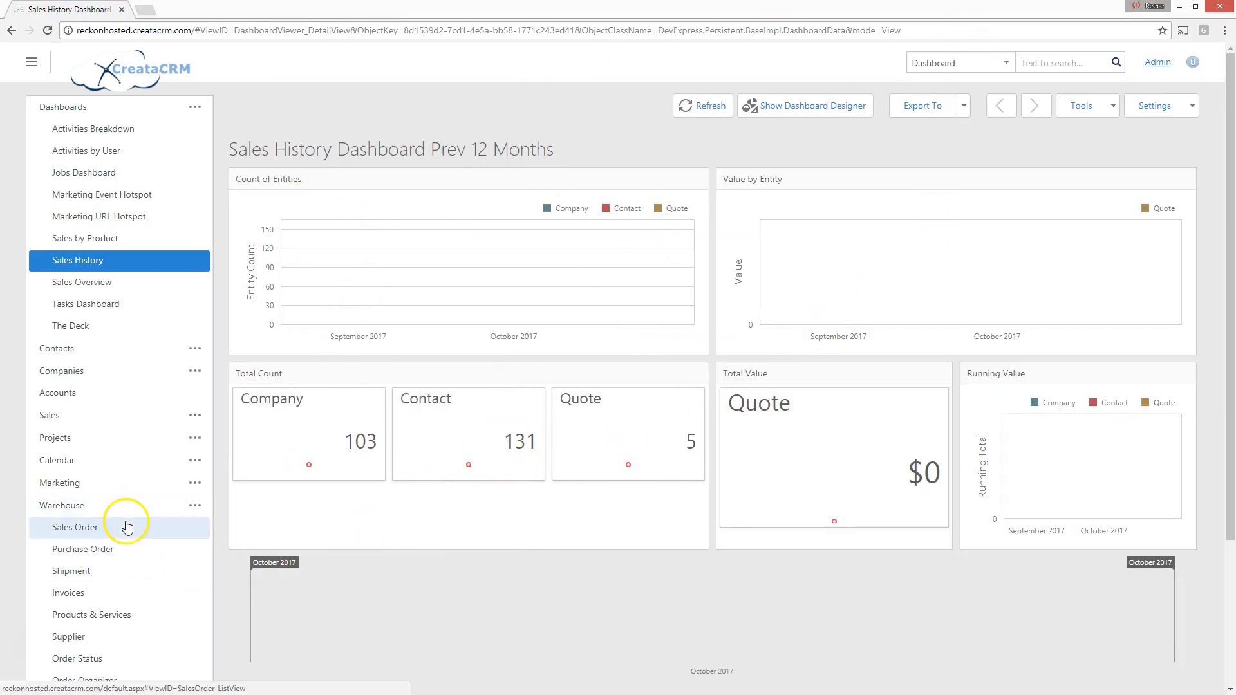
# Start a new warehouse sales order and add one blank item line to it
pyautogui.click(80, 527)
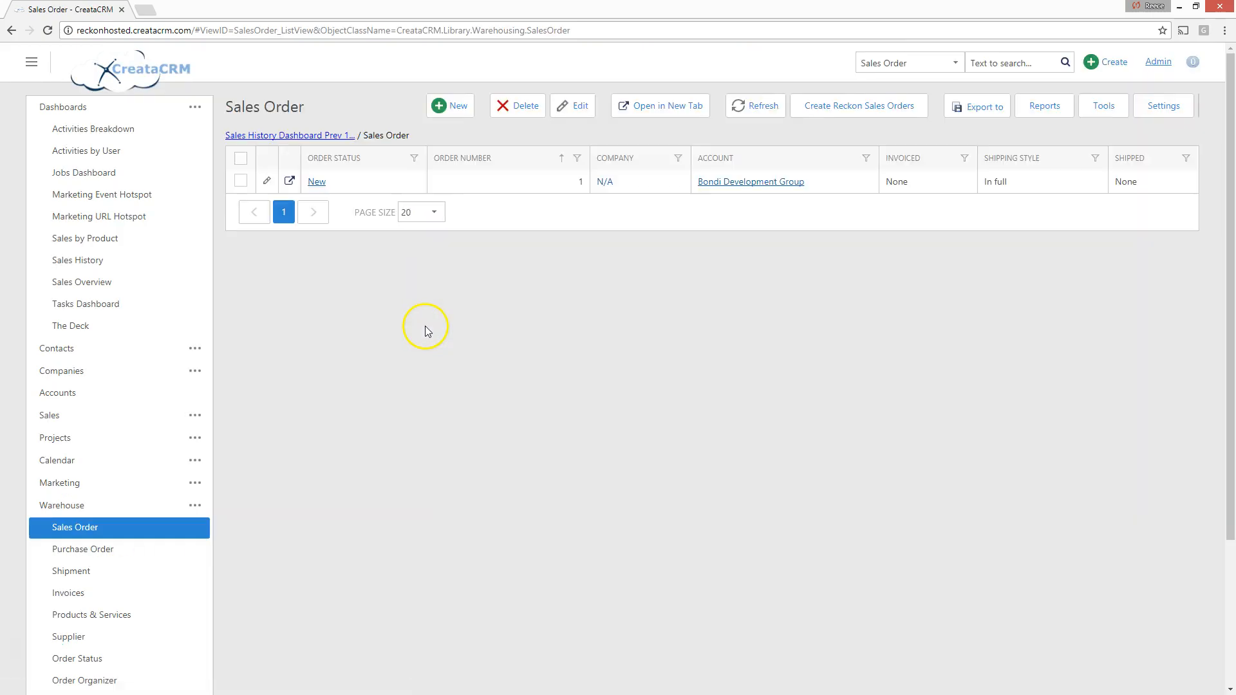
pyautogui.click(402, 110)
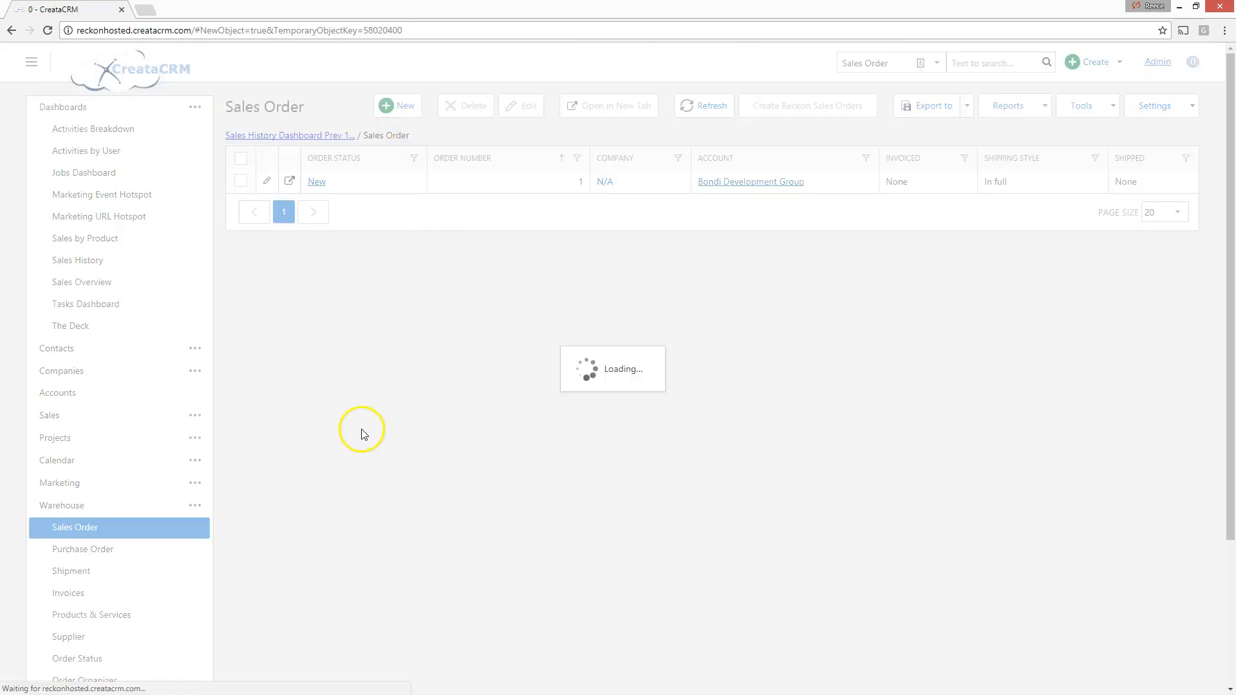
pyautogui.click(315, 163)
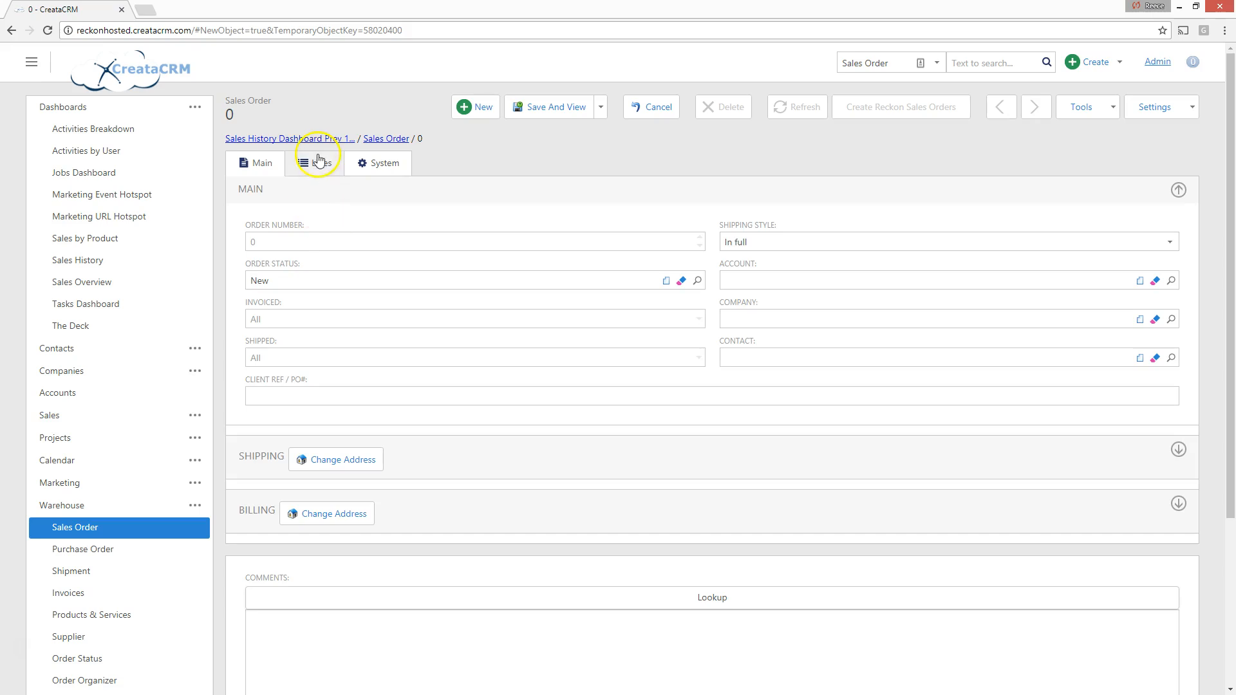
pyautogui.click(750, 248)
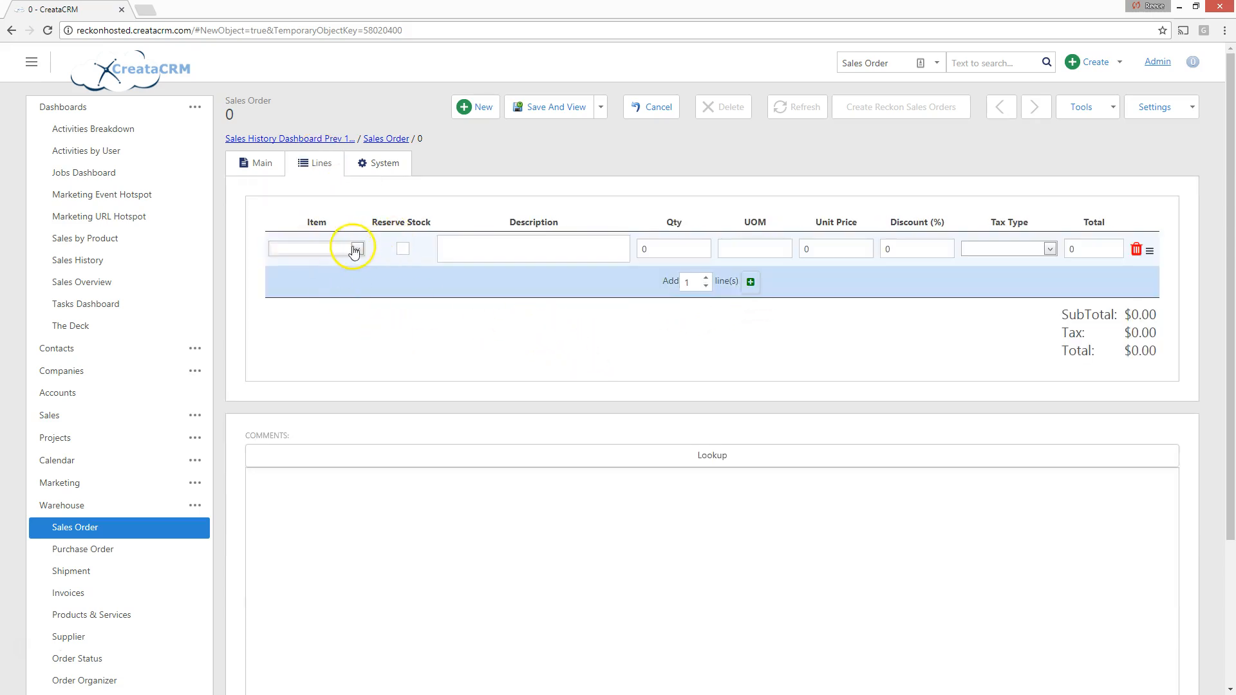
# Set the order line's item to WW900x600 with a quantity of 10
pyautogui.click(357, 248)
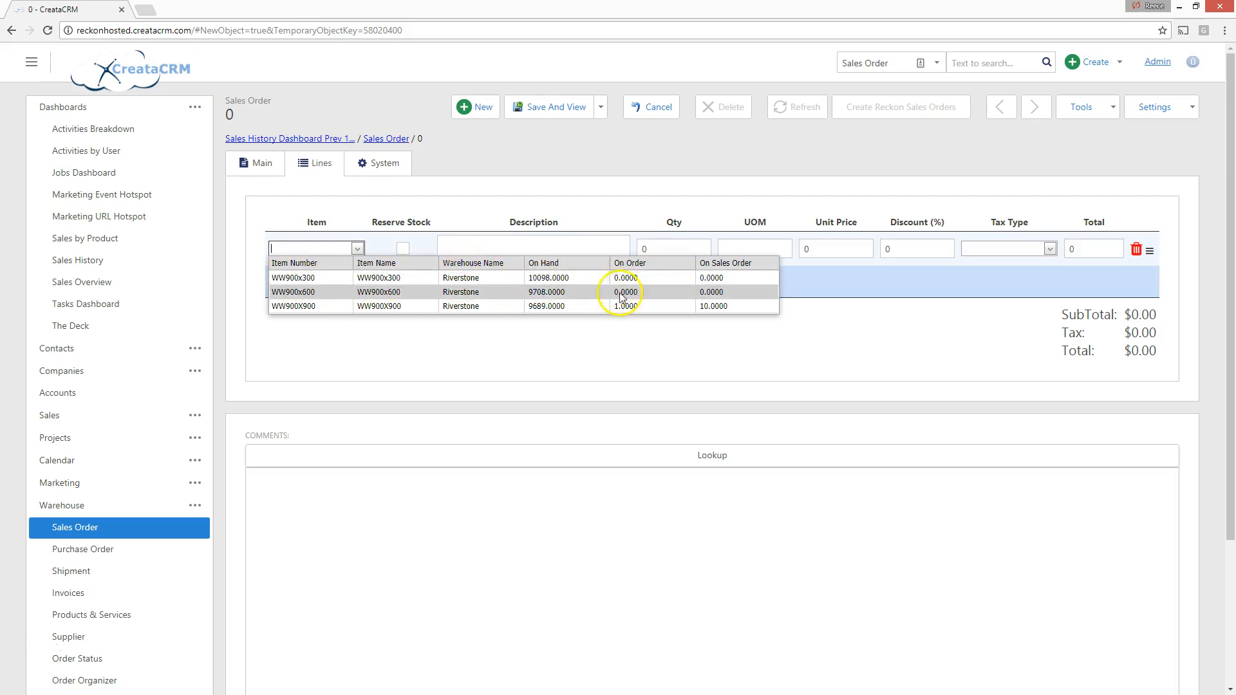
pyautogui.click(725, 298)
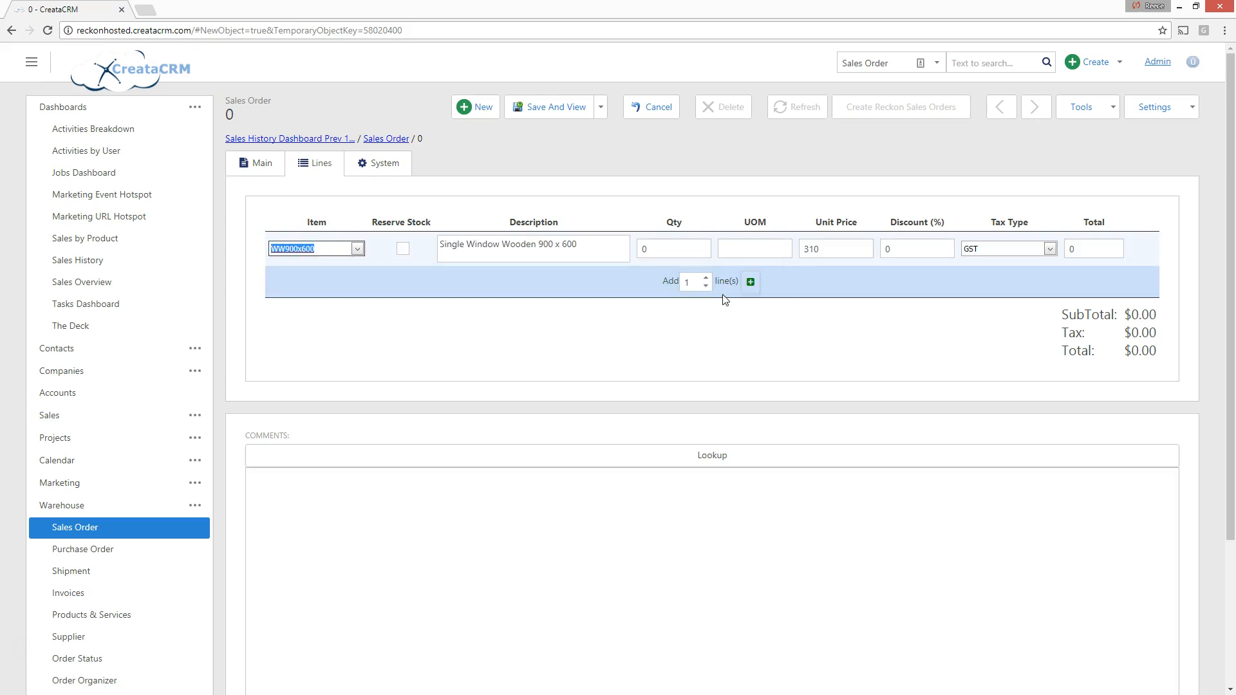
pyautogui.click(645, 248)
pyautogui.moveTo(644, 248); pyautogui.dragTo(626, 247)
pyautogui.write('10')
pyautogui.press('Tab')
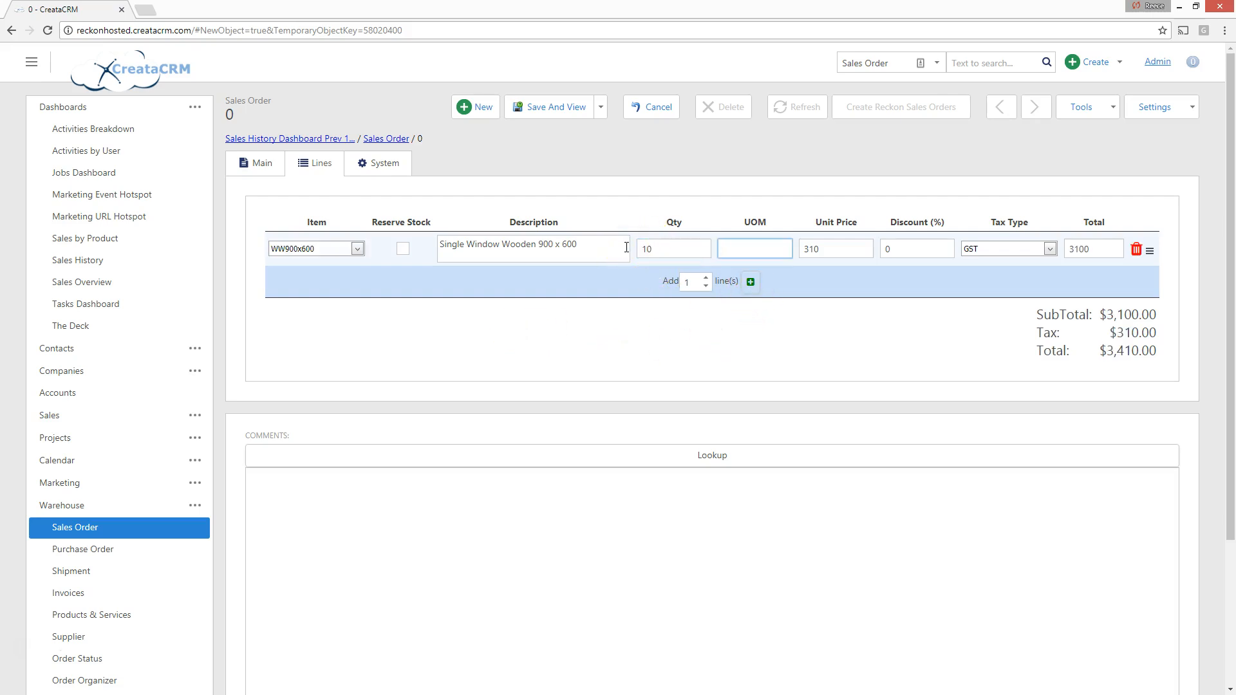
# Assign the account Bondi Development Group to the sales order
pyautogui.scroll(-3, 660, 444)
pyautogui.scroll(3, 628, 507)
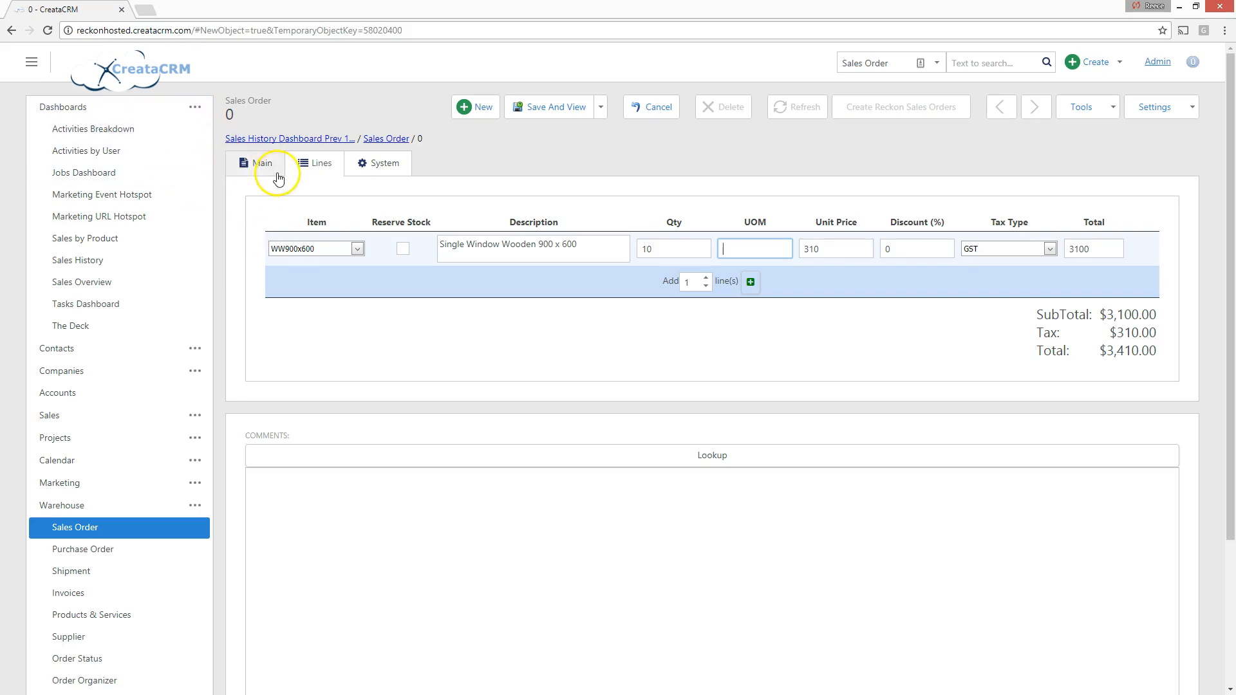
pyautogui.click(257, 163)
pyautogui.click(751, 278)
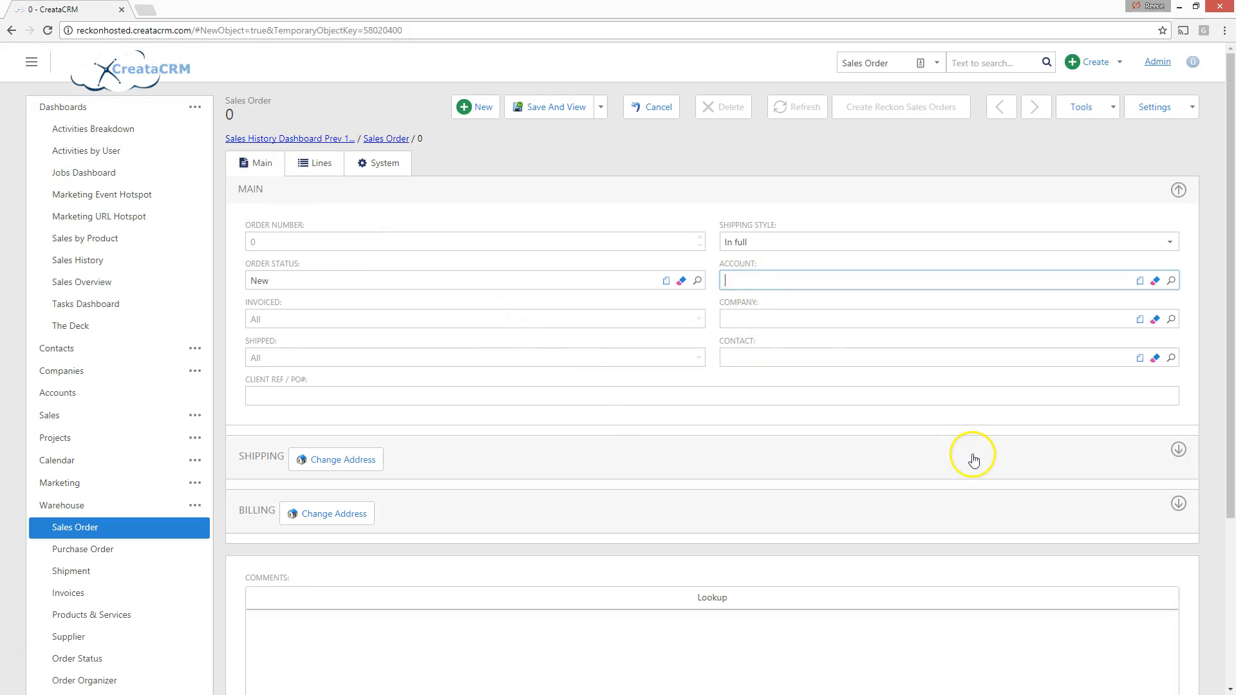
pyautogui.click(1172, 280)
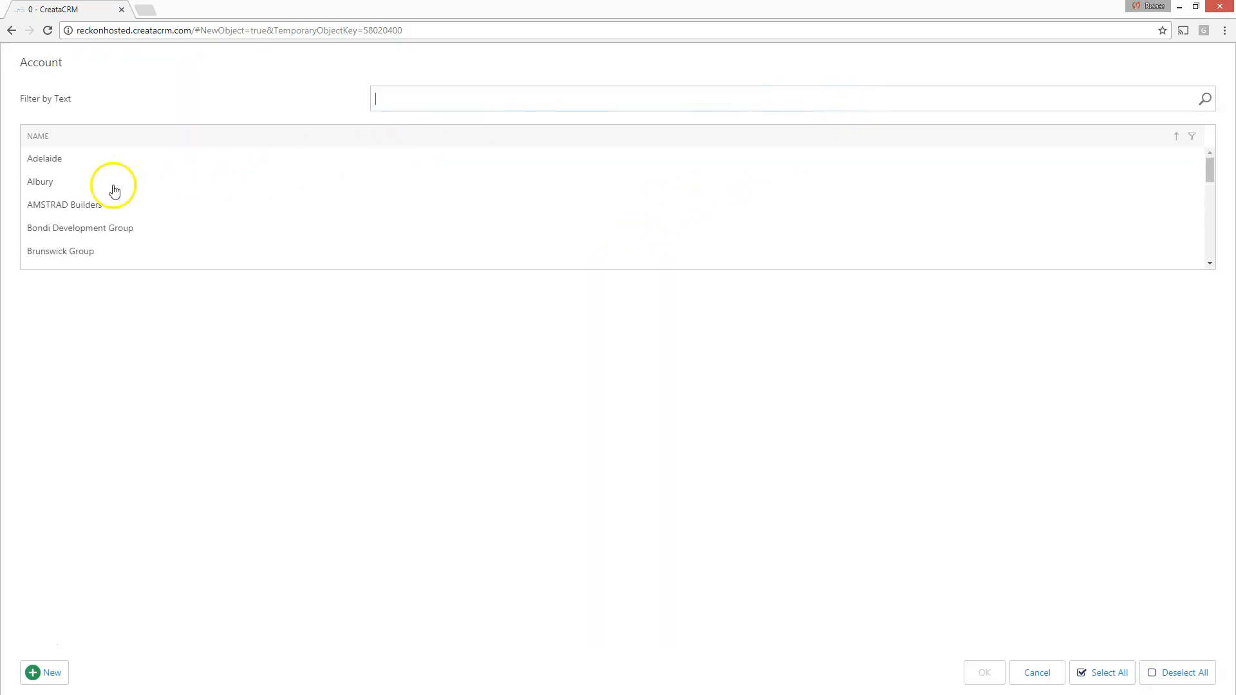
pyautogui.click(87, 228)
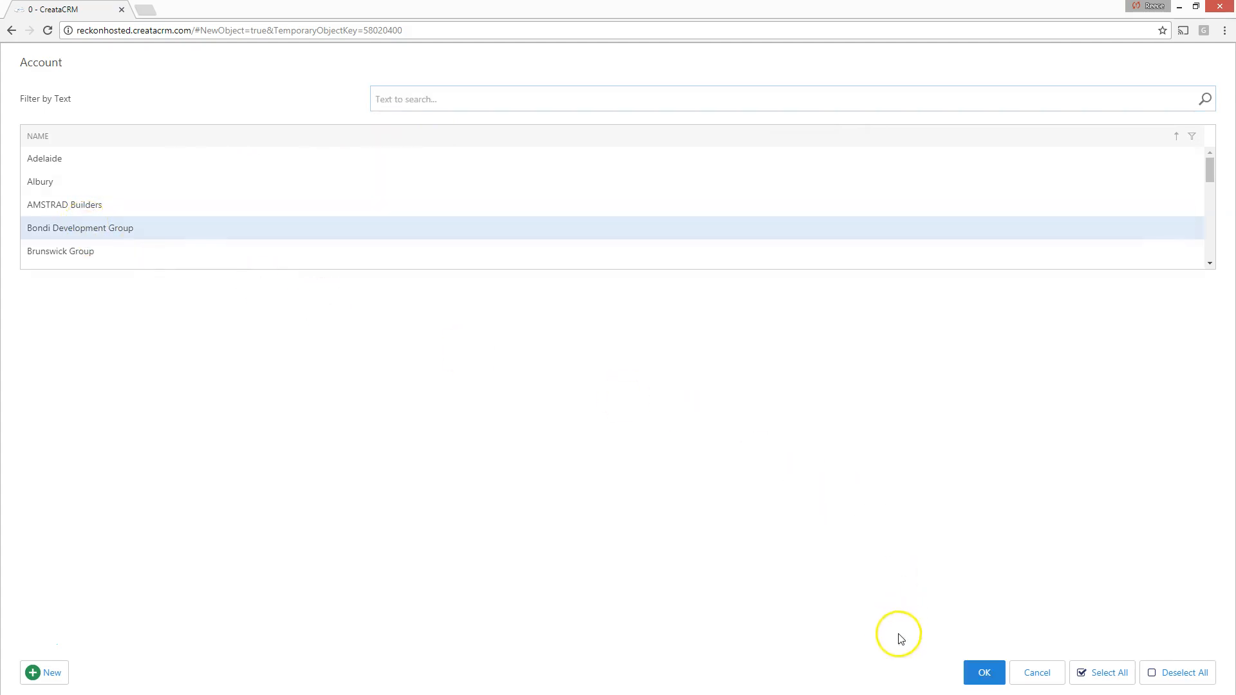
pyautogui.click(984, 674)
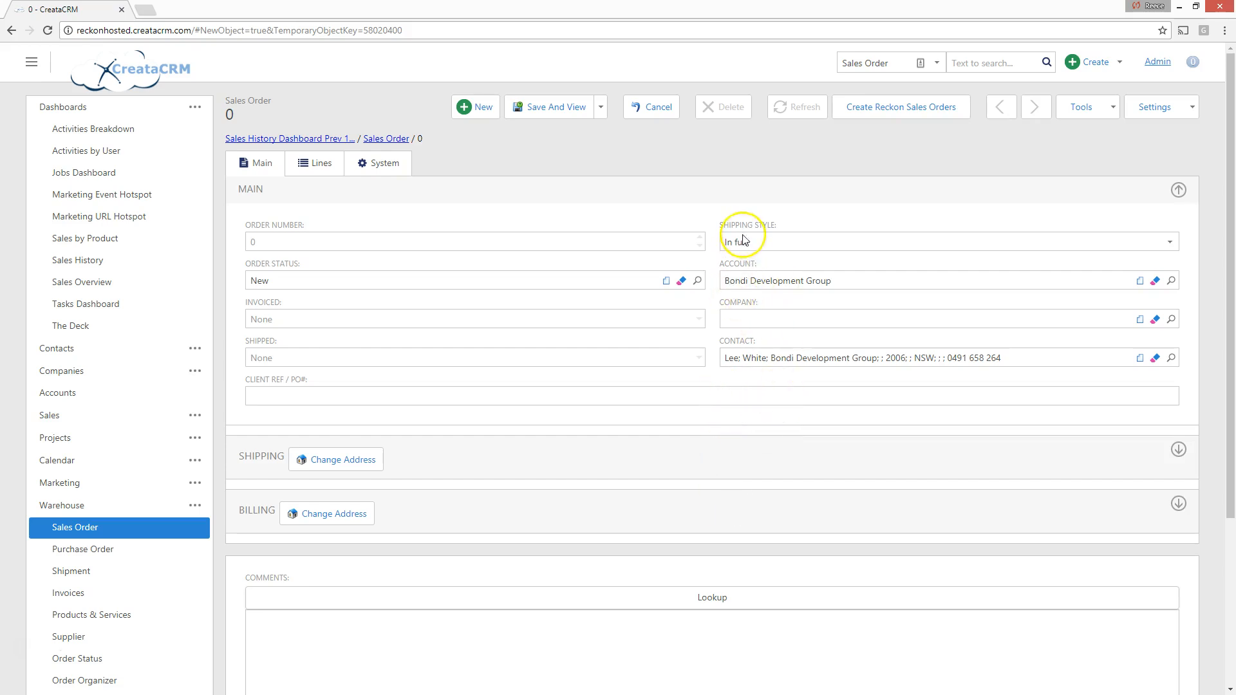
# Check the sales order's main details and lines, and save the order
pyautogui.scroll(-2, 417, 476)
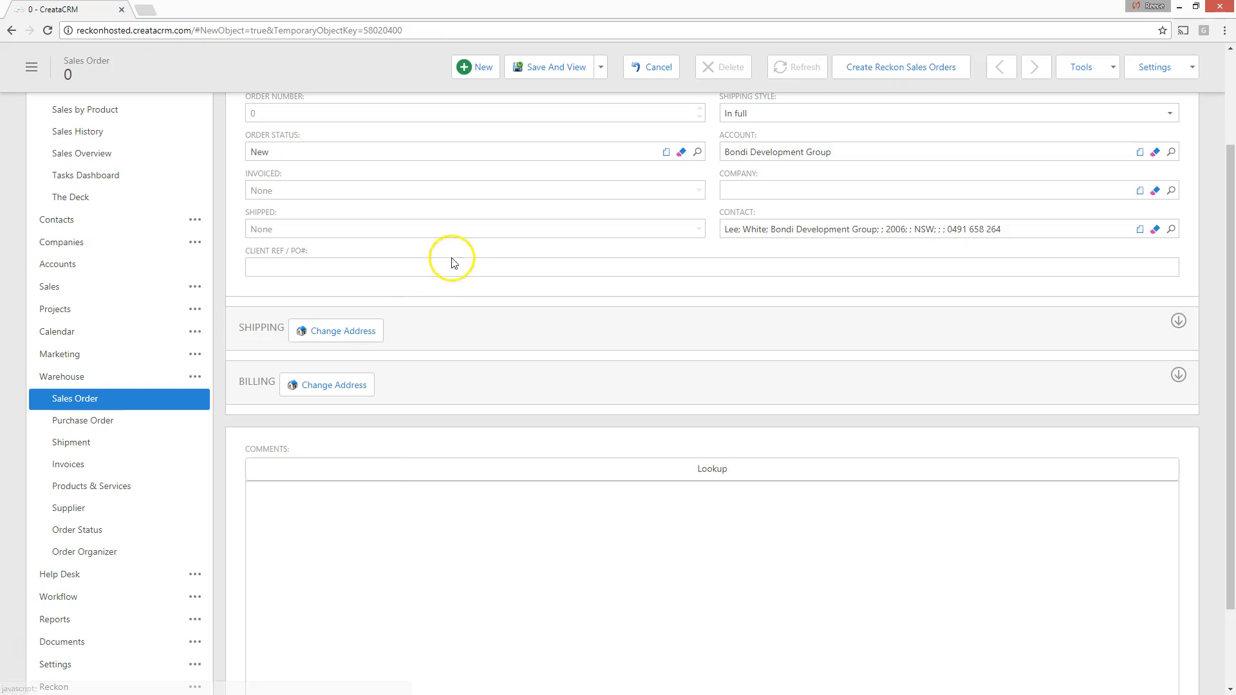
pyautogui.scroll(2, 363, 446)
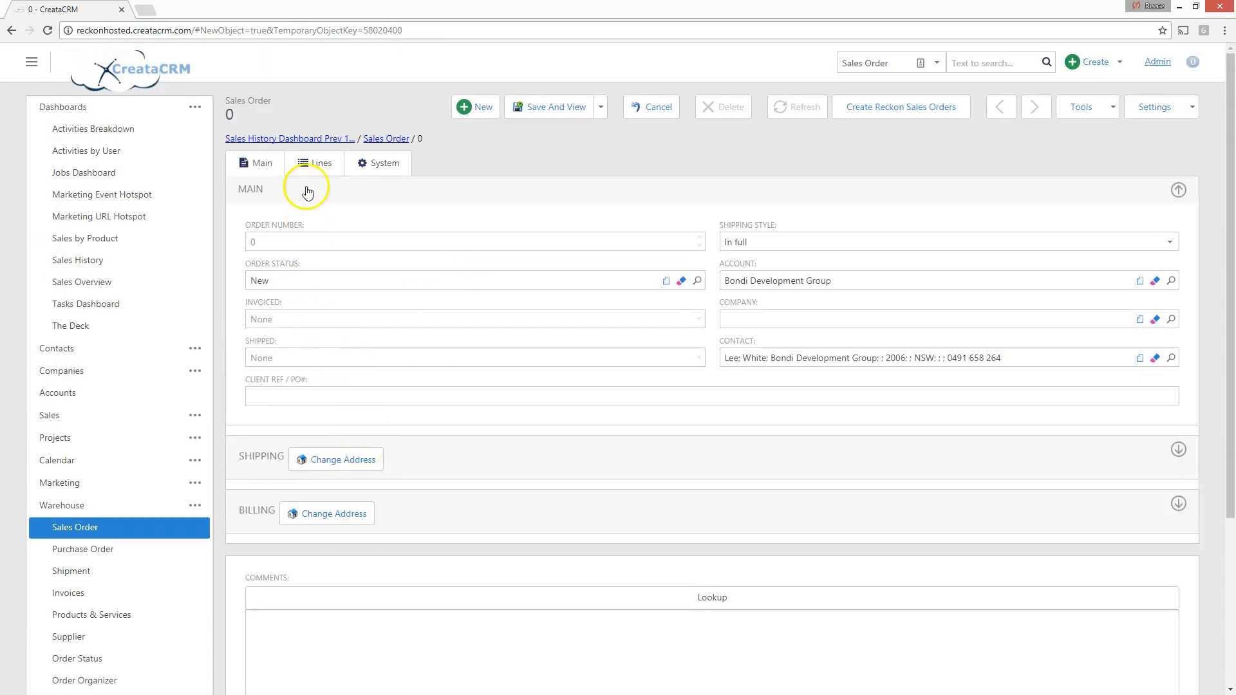
pyautogui.click(314, 163)
pyautogui.click(552, 110)
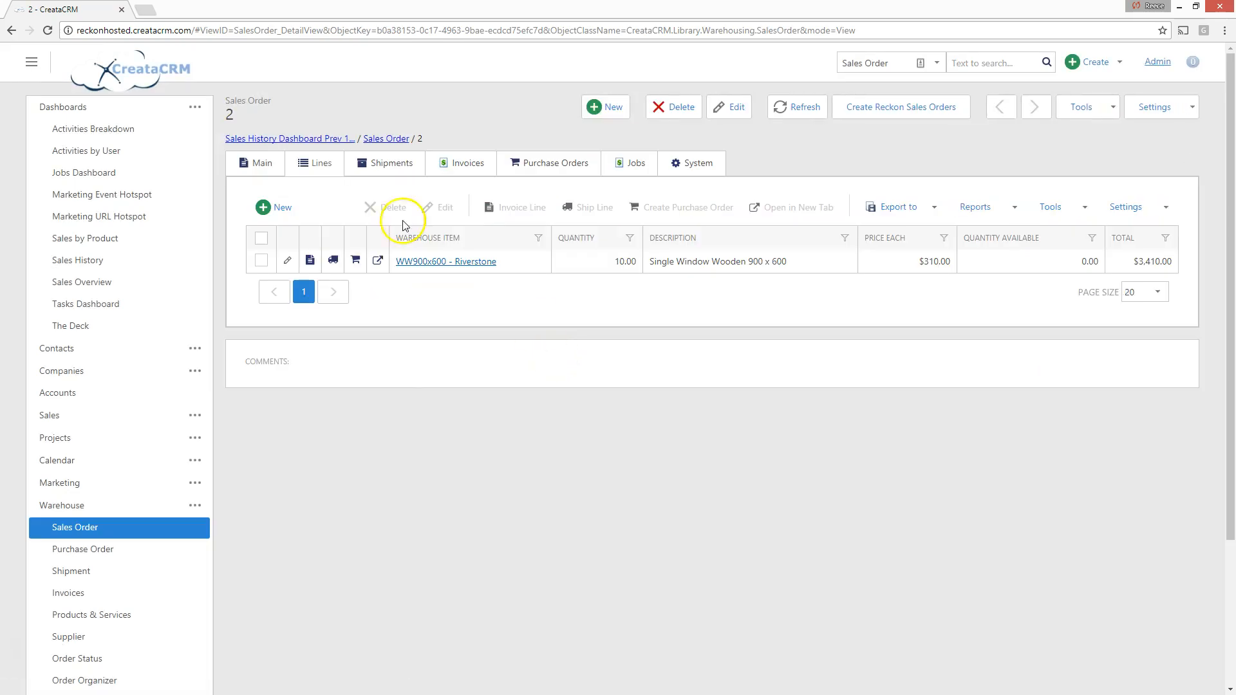
# Review the saved order's main details and lines, and create a Reckon sales order from it
pyautogui.click(264, 175)
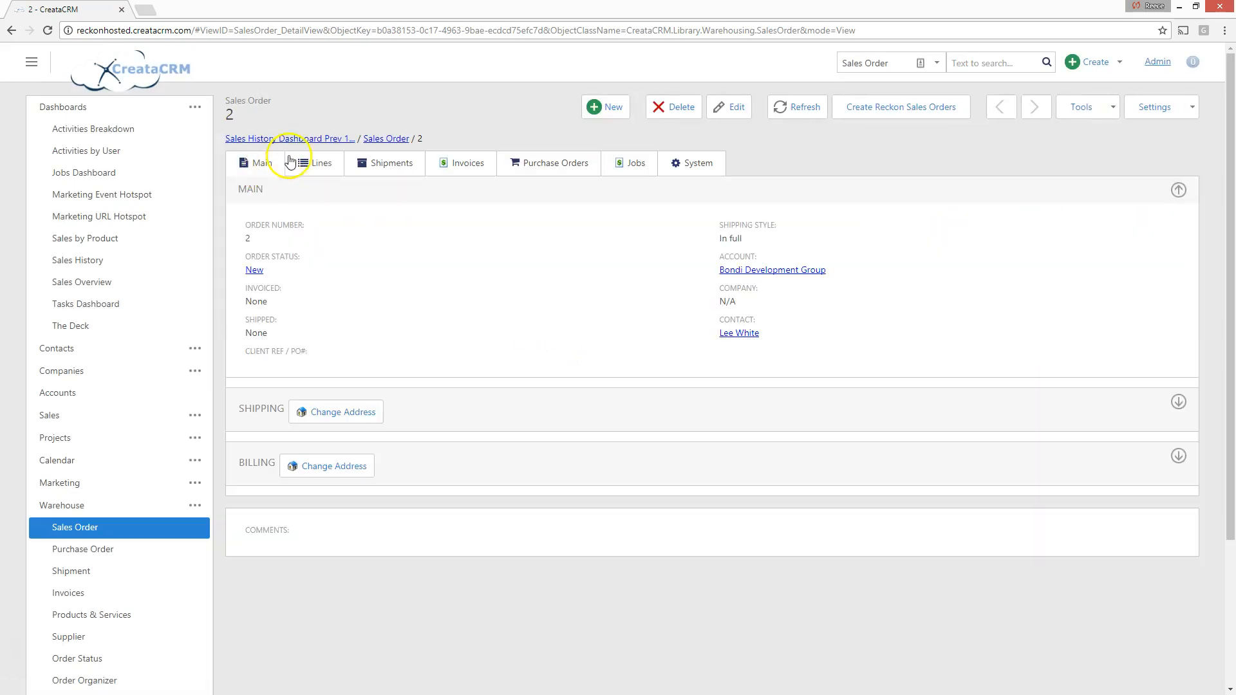
pyautogui.click(328, 173)
pyautogui.click(258, 165)
pyautogui.click(321, 165)
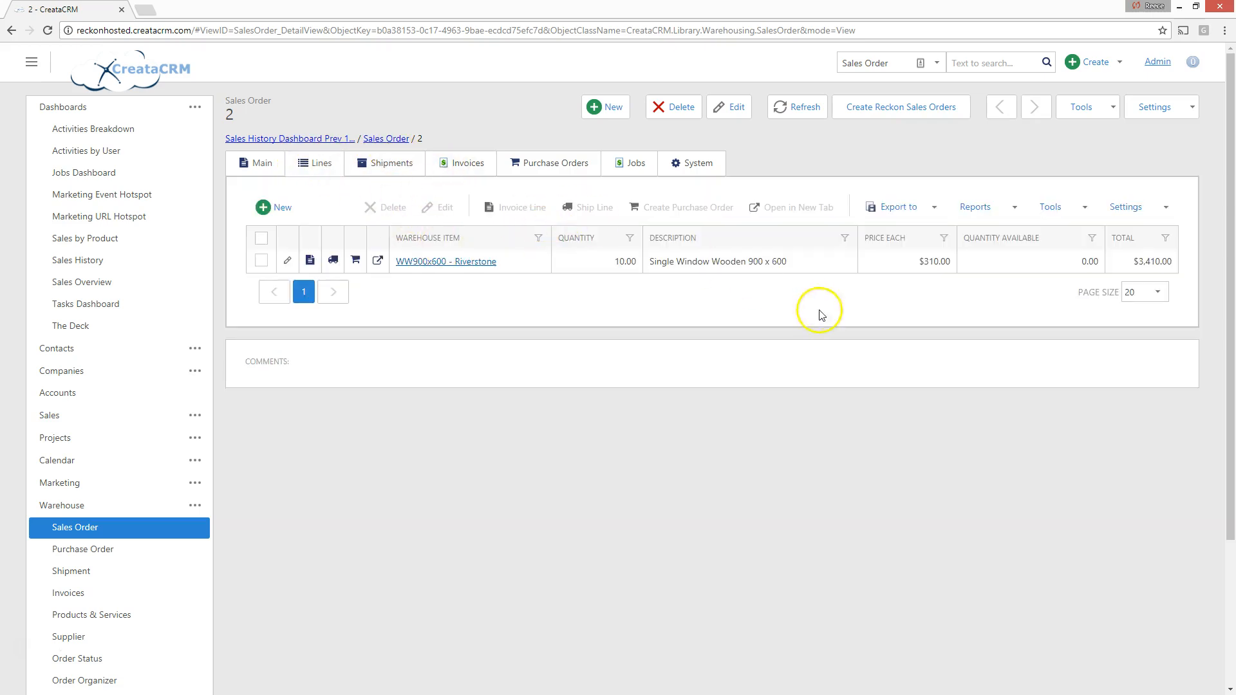
pyautogui.click(257, 163)
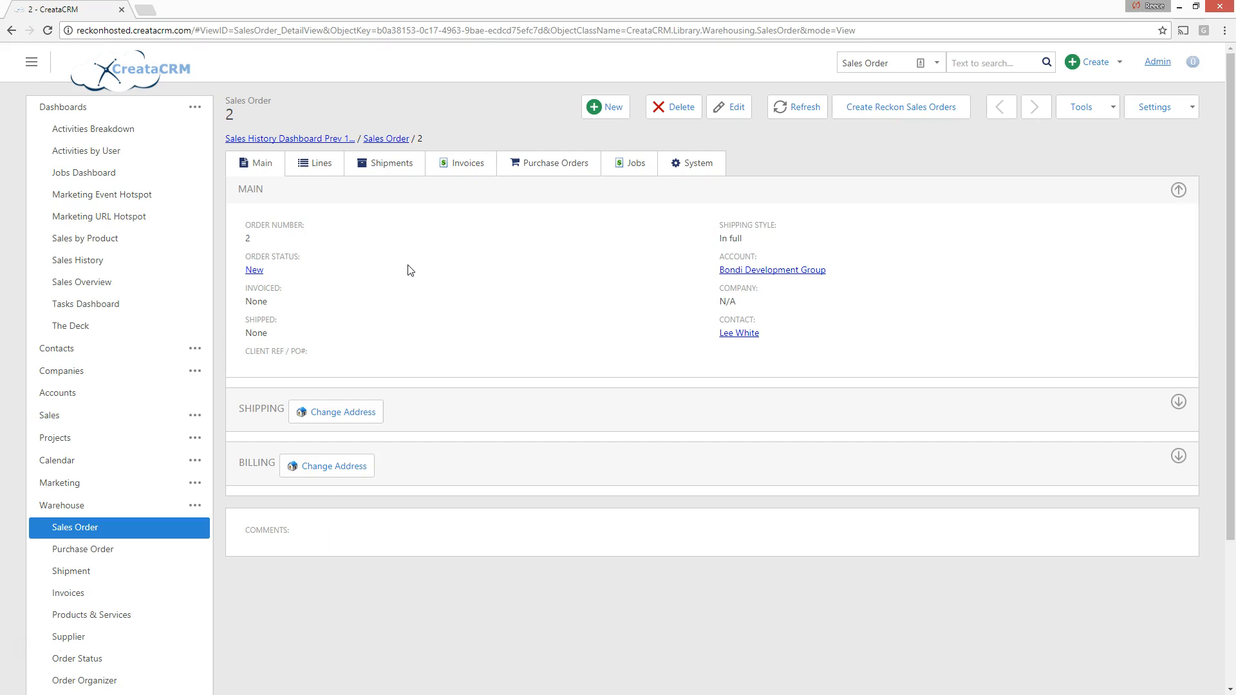
pyautogui.click(909, 110)
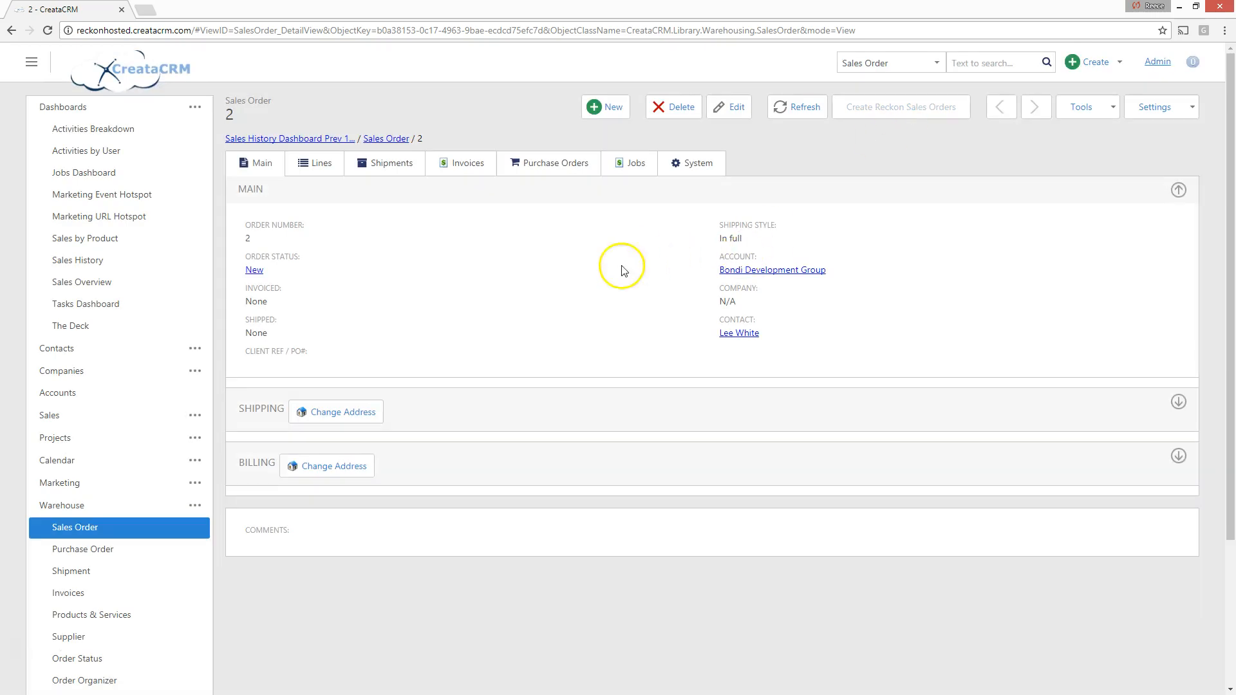
# Open the Reckon Settings record from the Reckon section
pyautogui.click(43, 647)
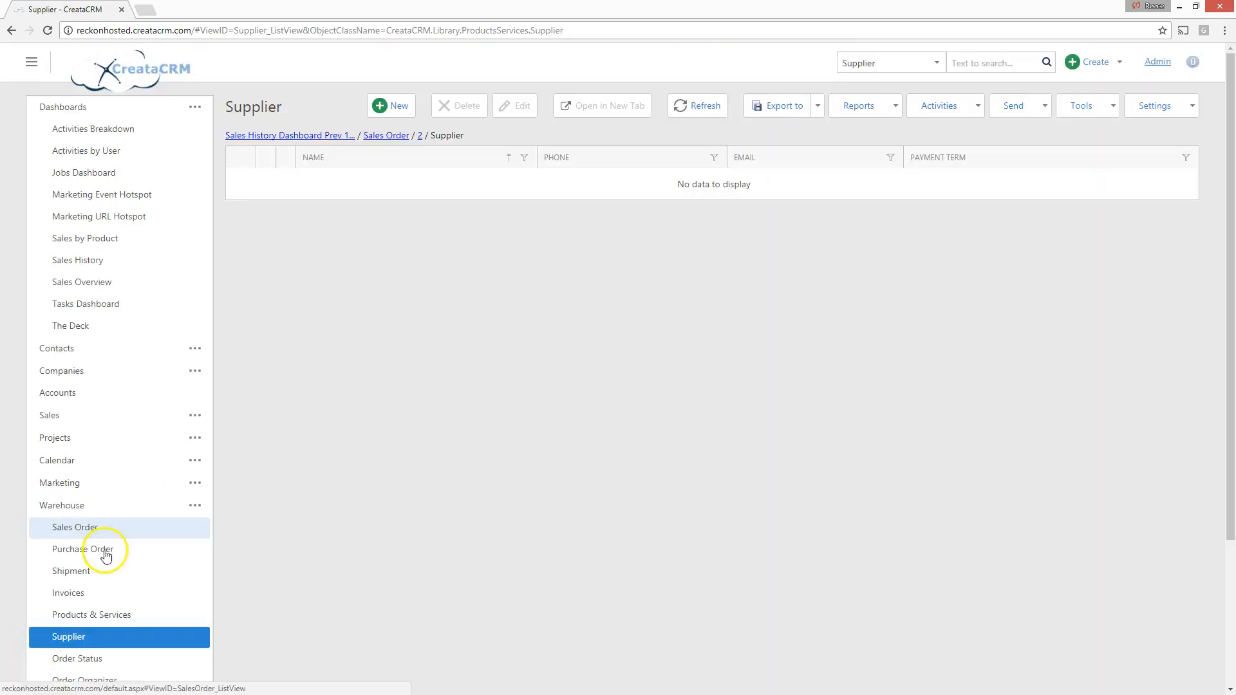
pyautogui.scroll(-3, 128, 547)
pyautogui.click(192, 621)
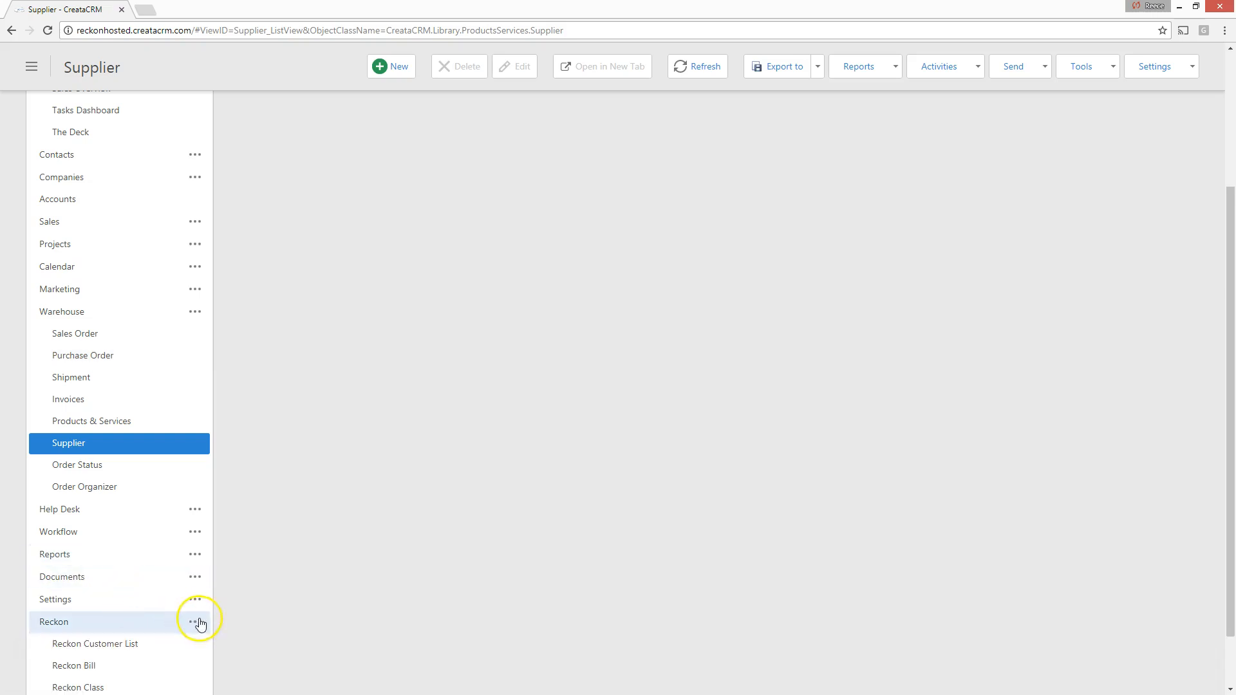
pyautogui.scroll(-3, 312, 612)
pyautogui.scroll(-1, 185, 576)
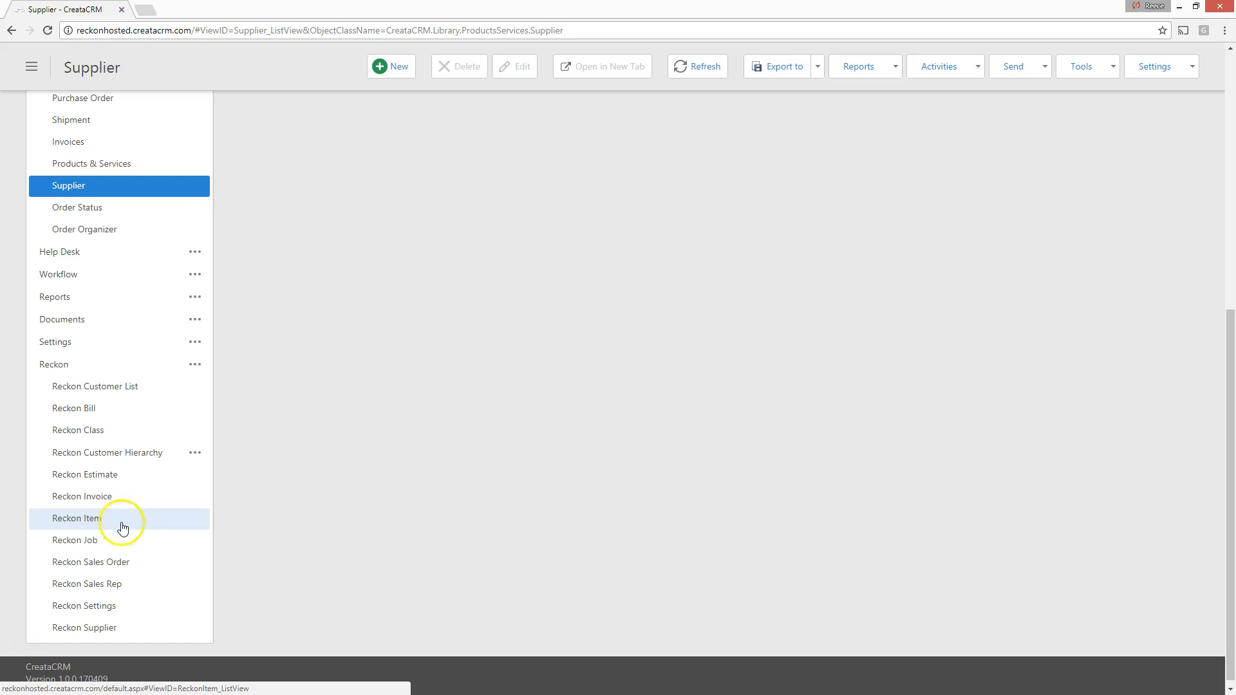
pyautogui.click(105, 603)
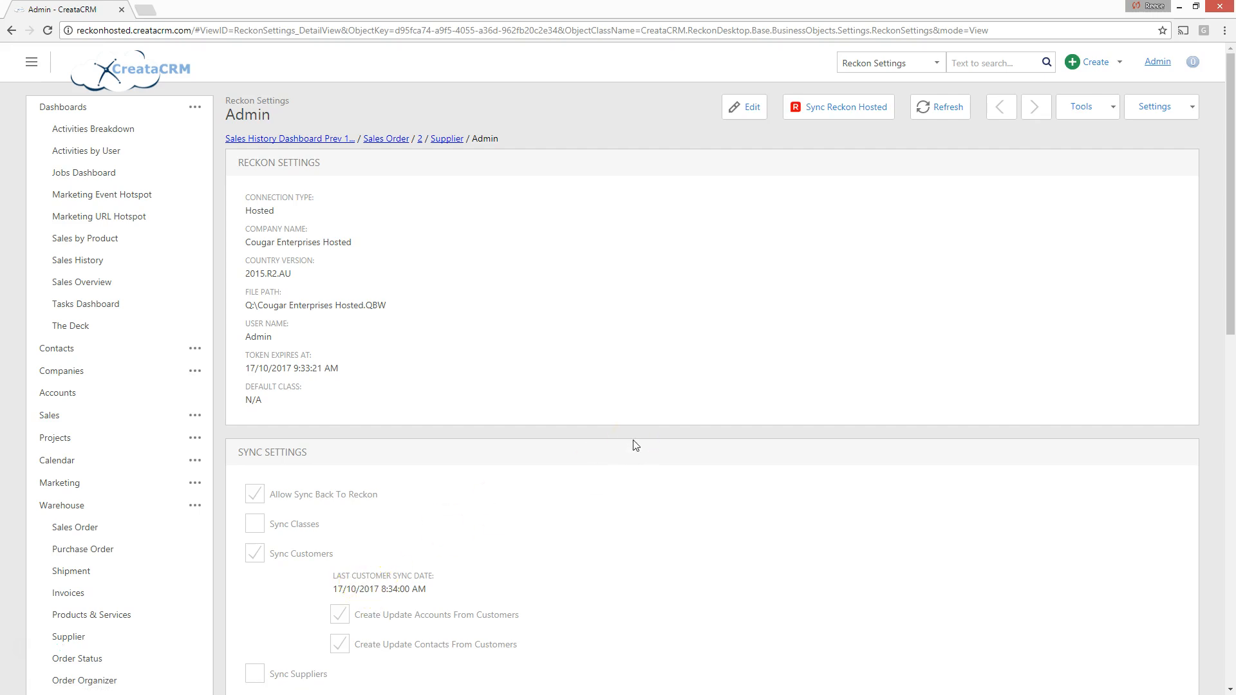
# Review the Reckon sync settings and run the sync with Reckon Hosted, confirming the request
pyautogui.scroll(-4, 635, 446)
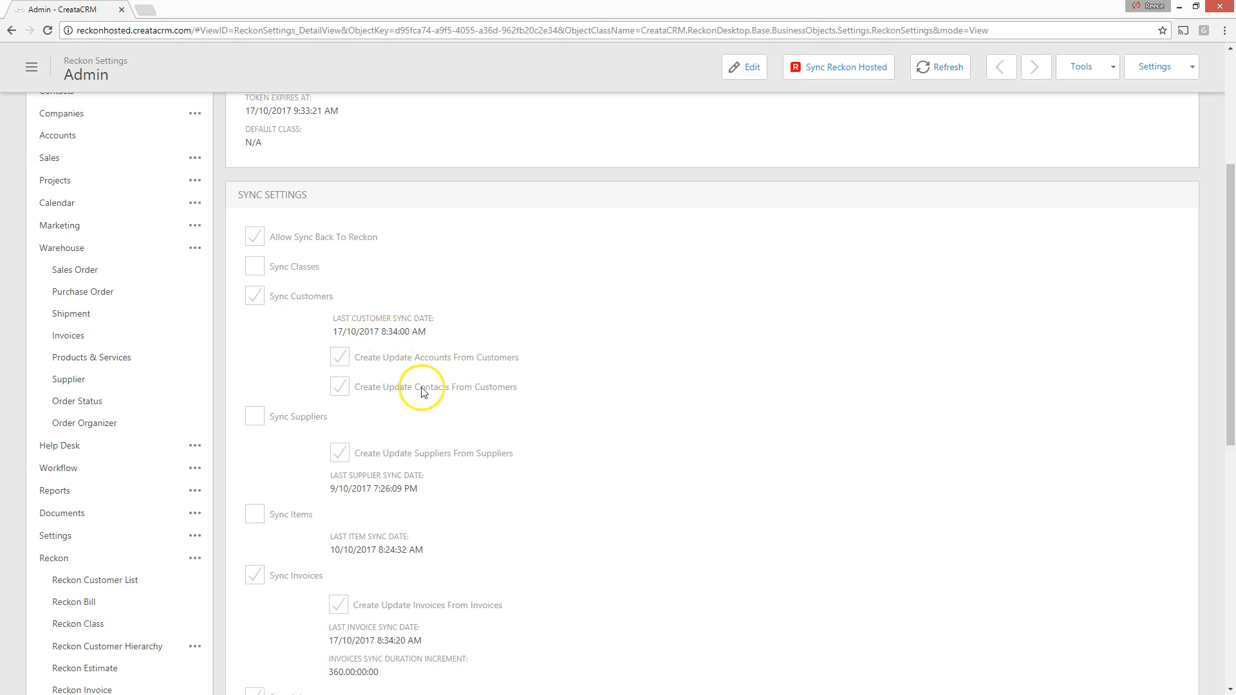
pyautogui.scroll(-2, 424, 392)
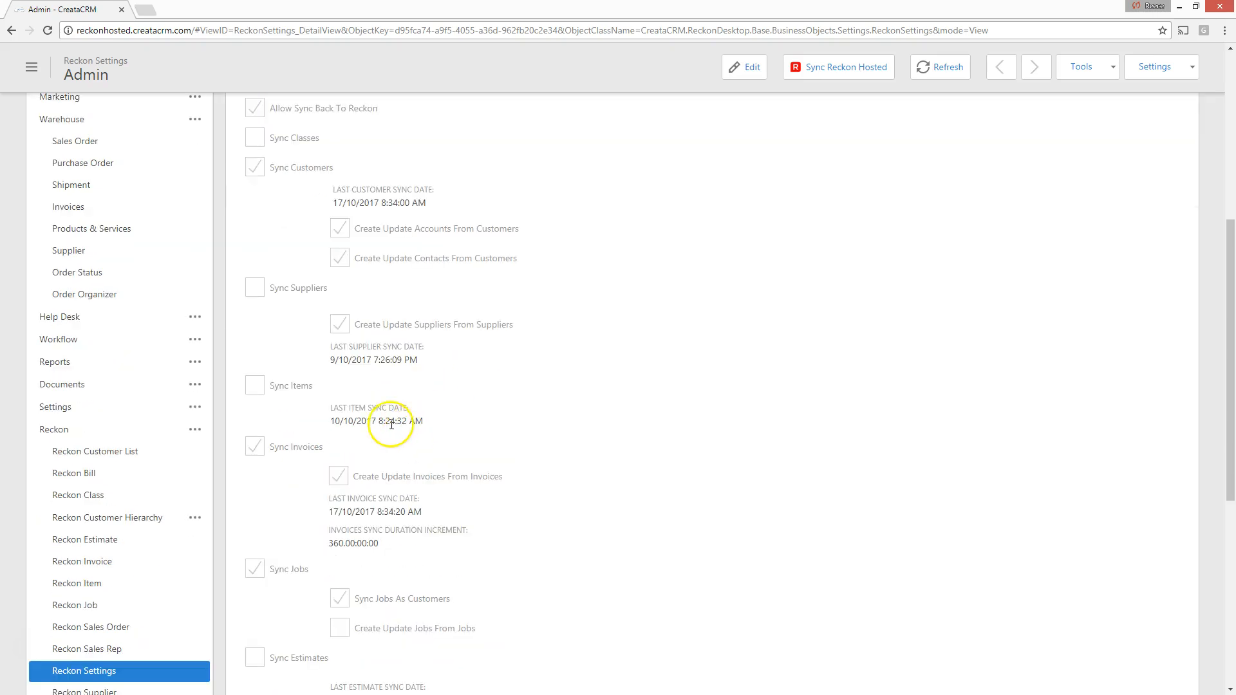
pyautogui.scroll(-2, 329, 308)
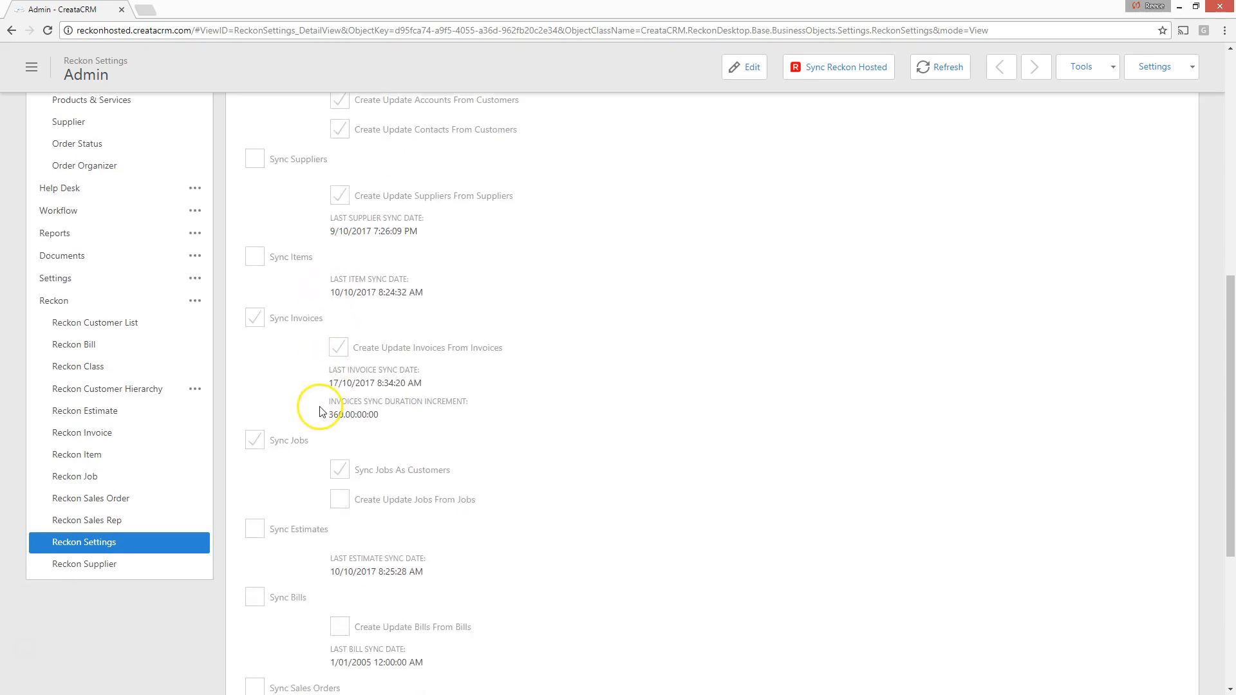
pyautogui.scroll(4, 320, 411)
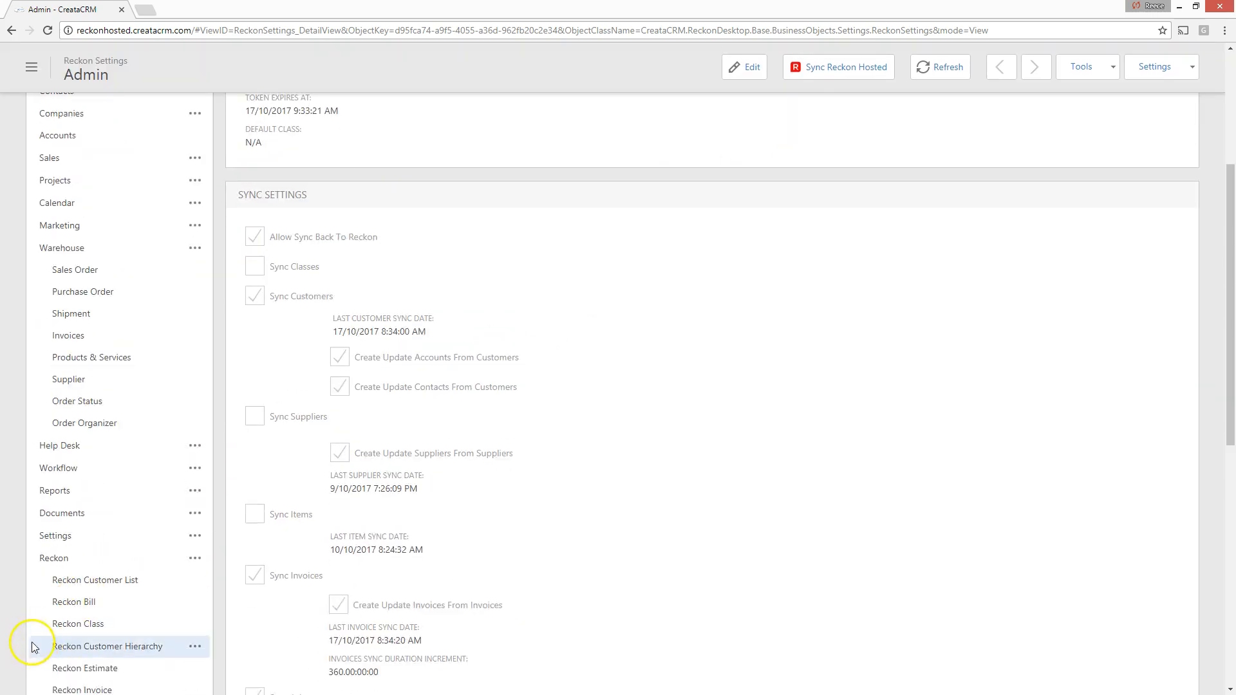
pyautogui.click(841, 69)
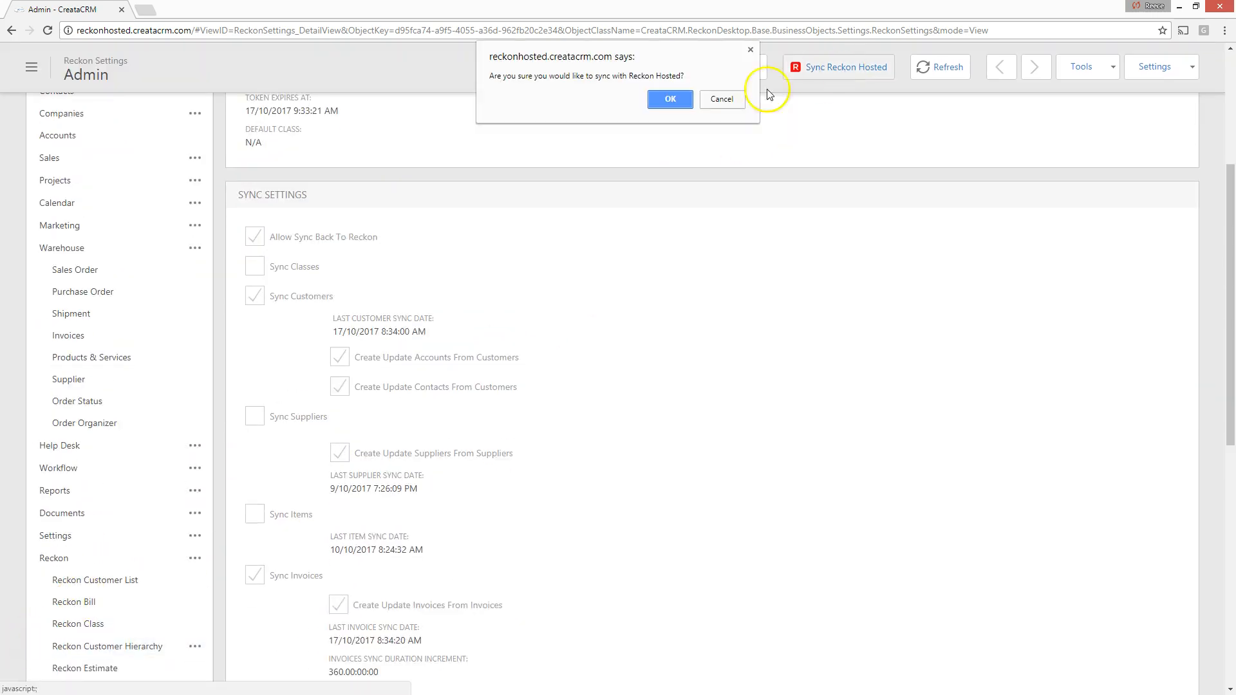
pyautogui.click(675, 110)
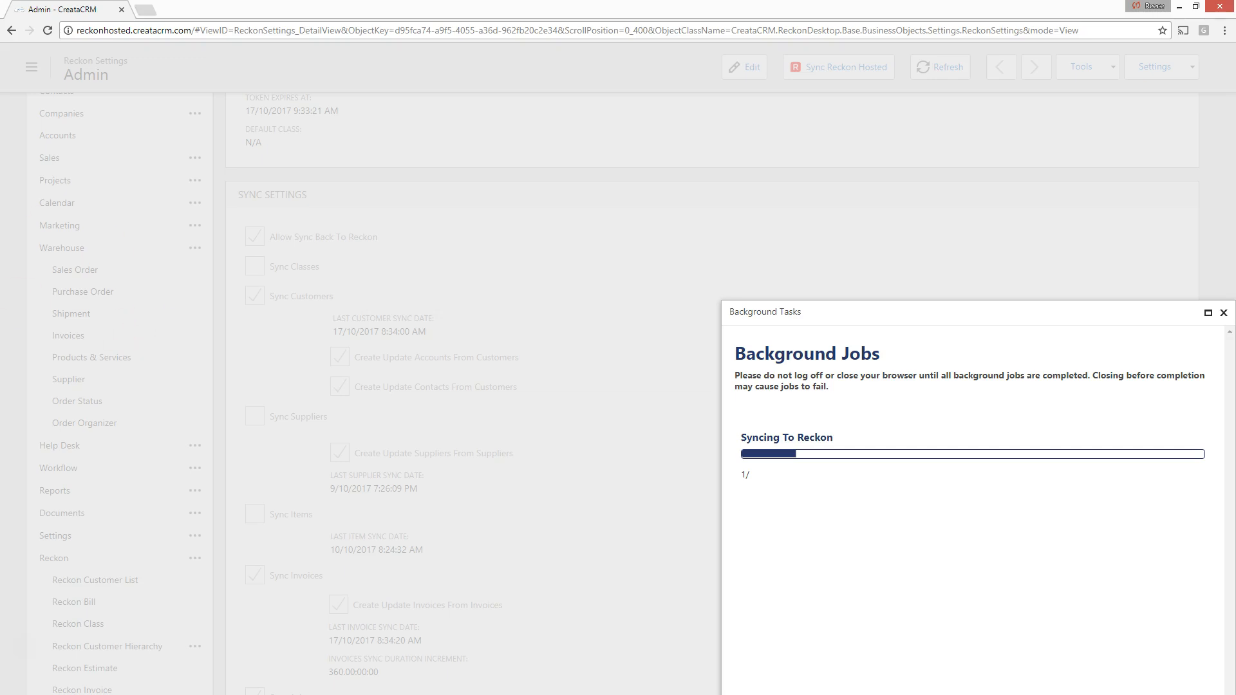
# Switch to the Reckon Accounts Hosted window, show its Home page and move the window aside to expose the sync progress
pyautogui.moveTo(0, 96); pyautogui.dragTo(373, 105)
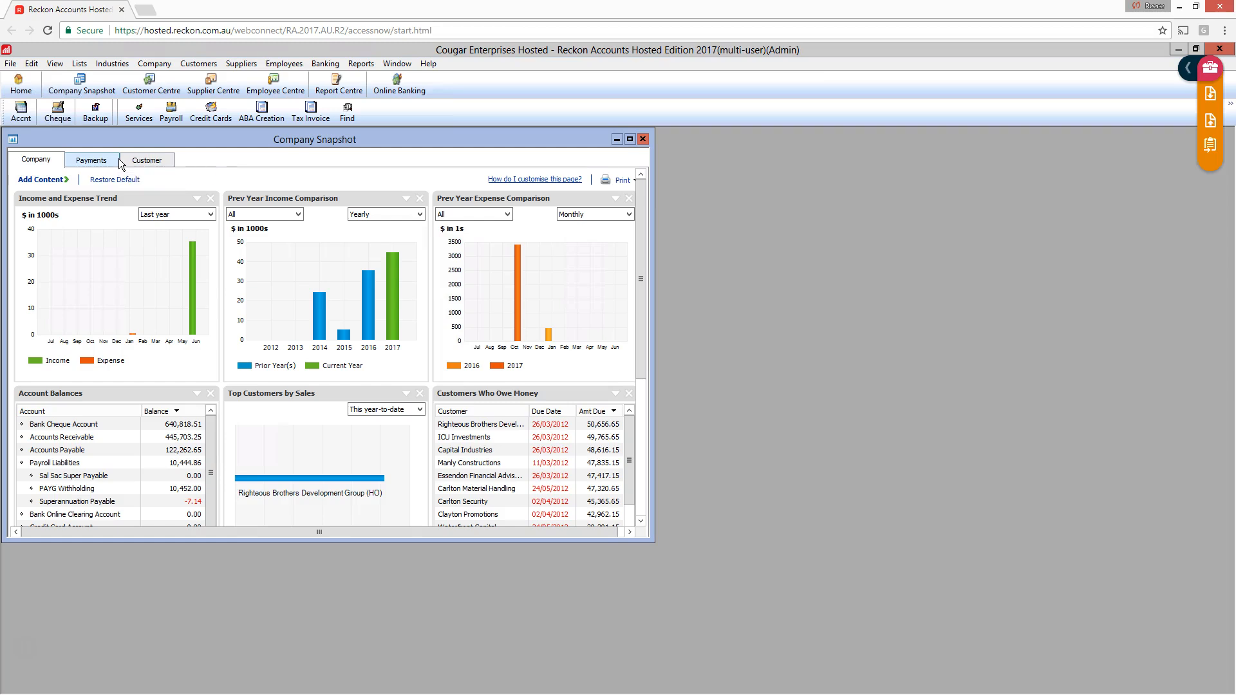
pyautogui.click(19, 89)
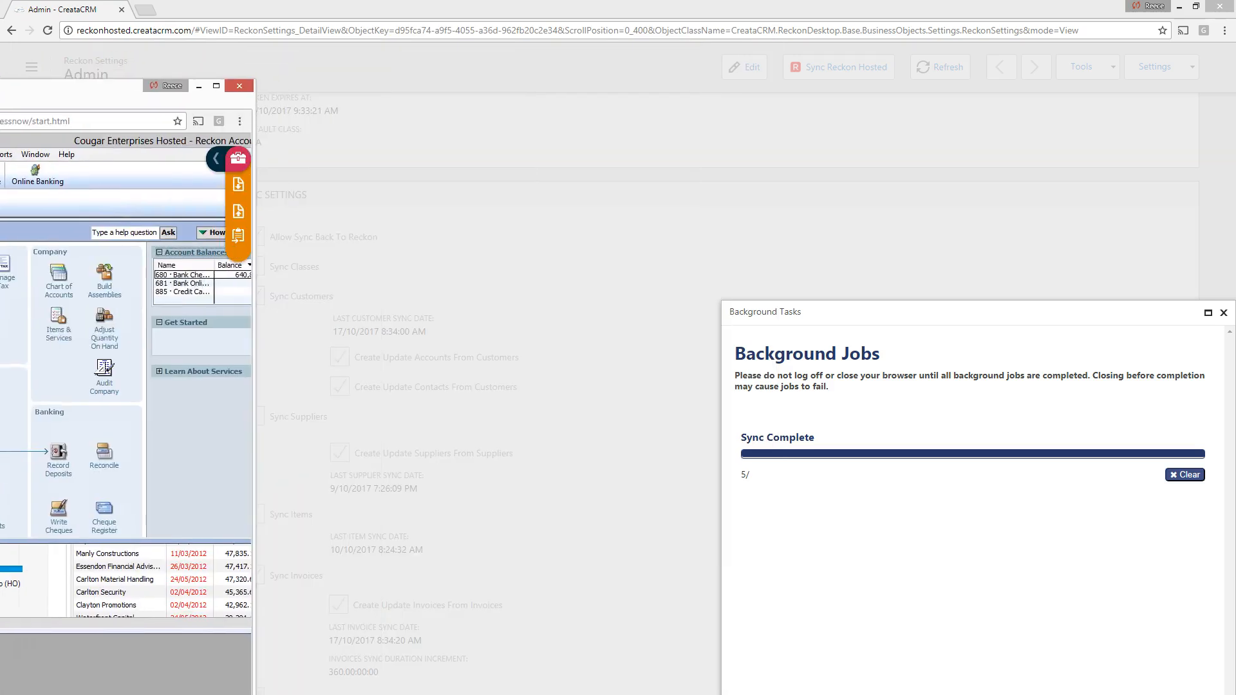
pyautogui.moveTo(32, 91); pyautogui.dragTo(224, 95)
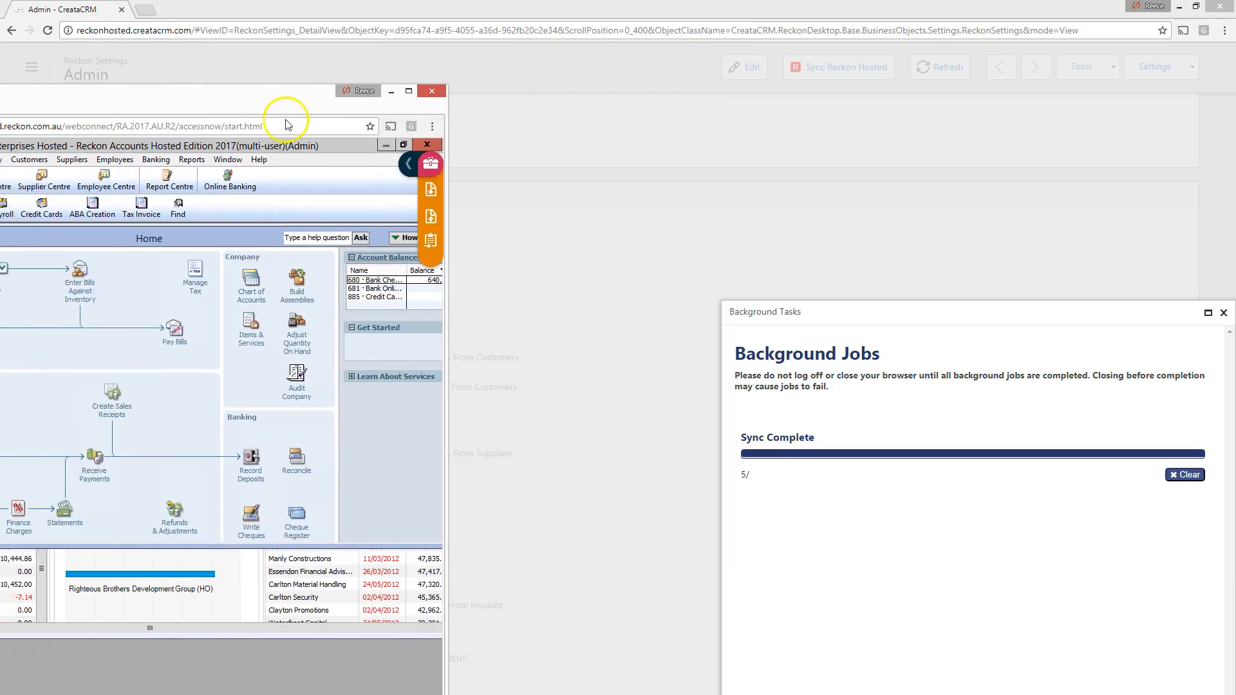
# Close the Background Tasks window in CreataCRM and bring the Reckon Accounts Hosted window to the middle of the screen
pyautogui.click(1207, 313)
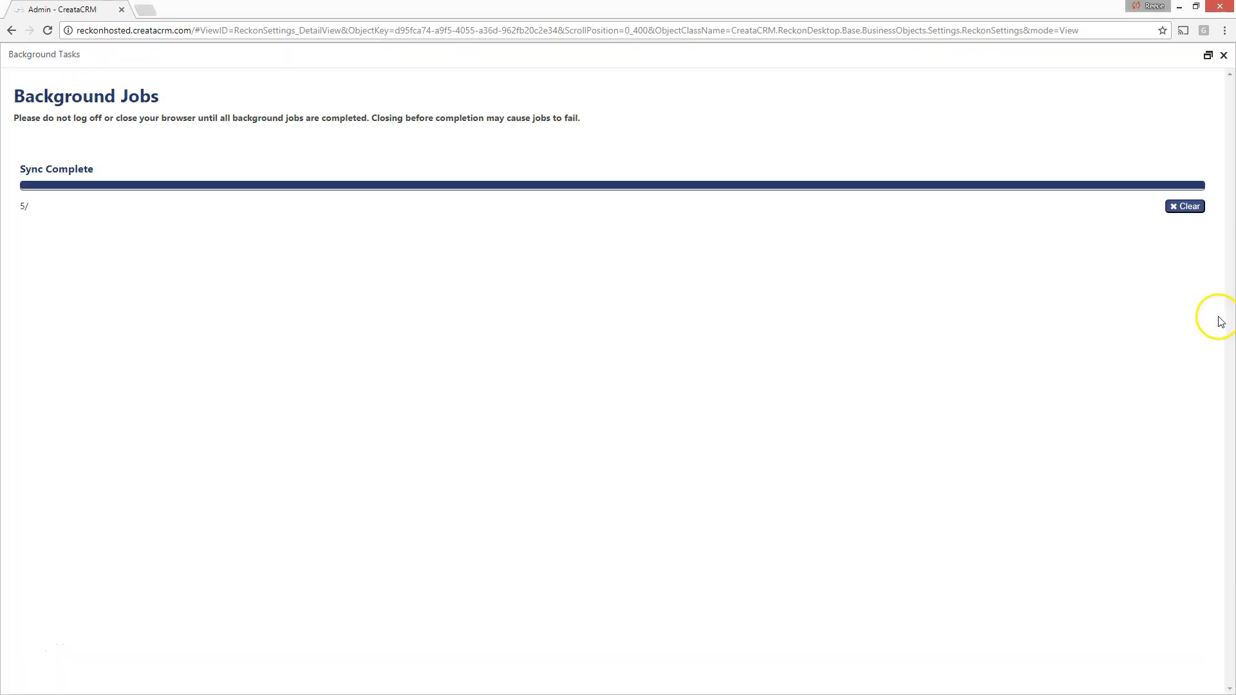
pyautogui.click(1224, 55)
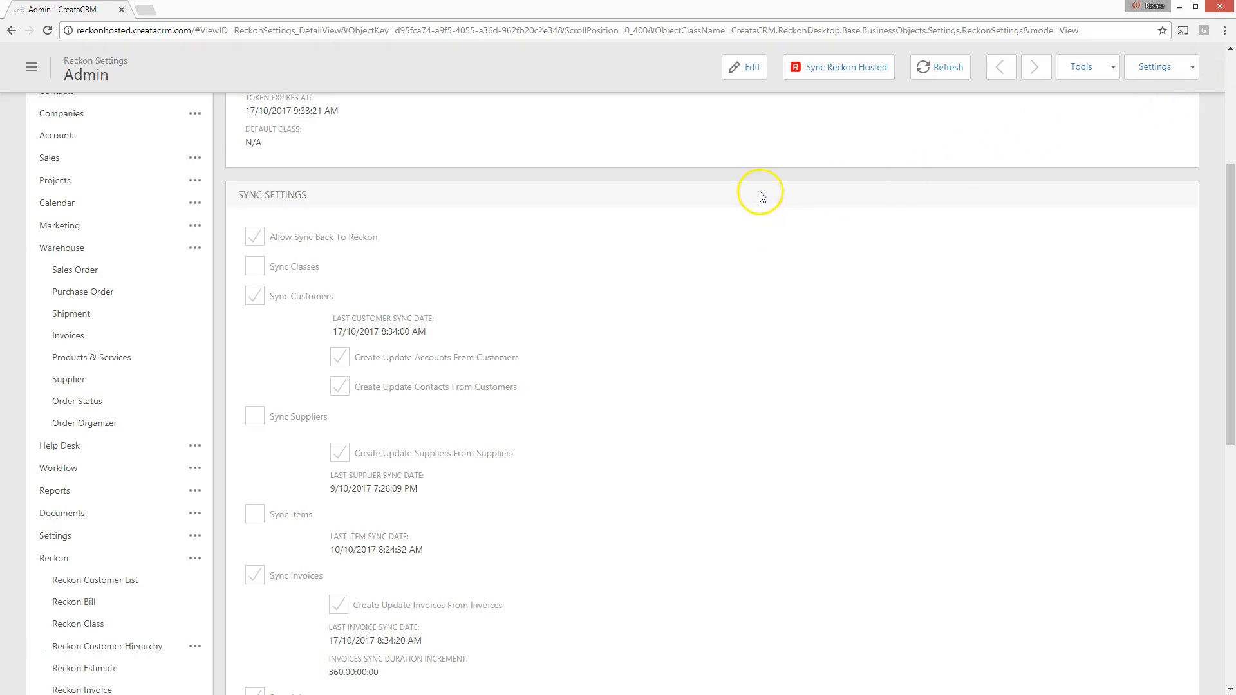
pyautogui.scroll(5, 531, 86)
pyautogui.scroll(1, 530, 86)
pyautogui.moveTo(0, 111); pyautogui.dragTo(570, 71)
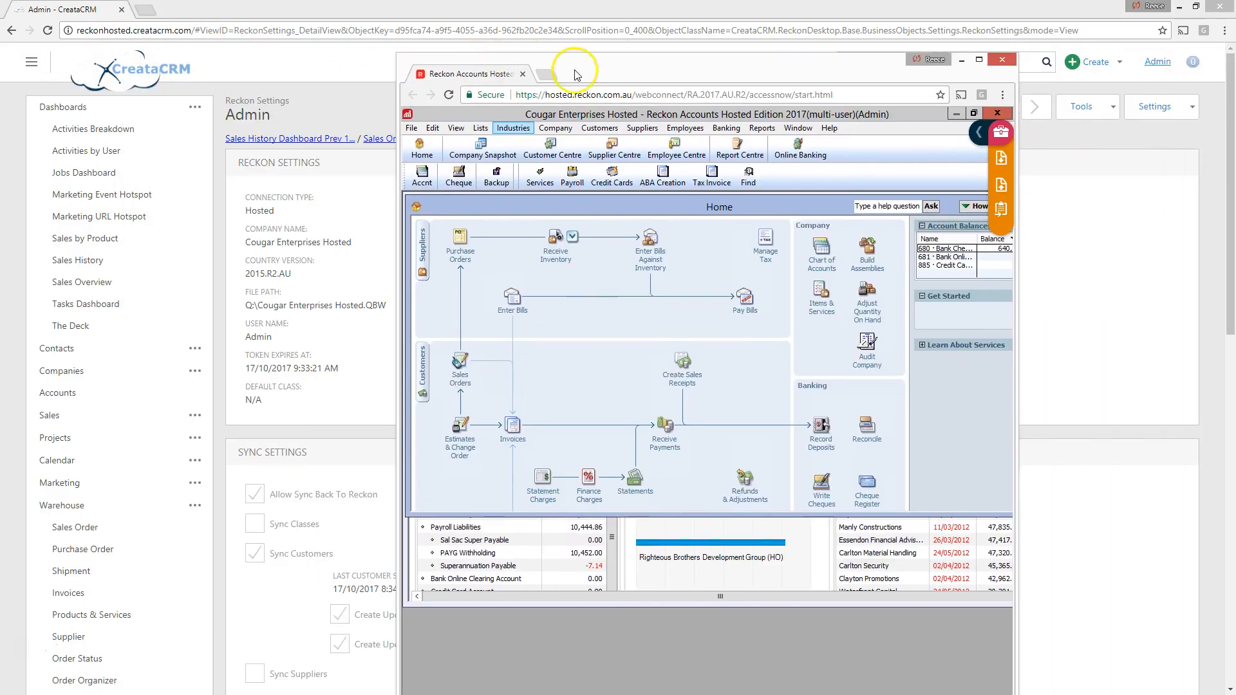
# Maximise the Reckon Accounts Hosted window and bring up the latest saved sales order in an enlarged Sales Orders form
pyautogui.doubleClick(607, 74)
pyautogui.click(586, 50)
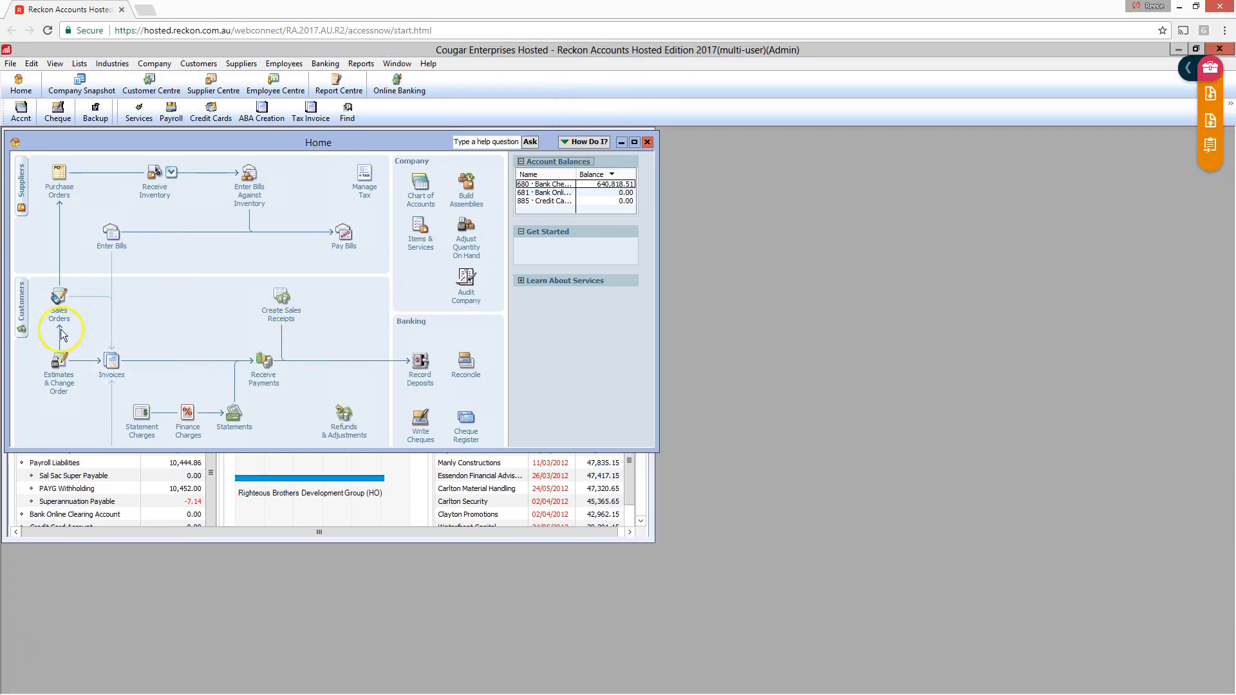
pyautogui.click(63, 299)
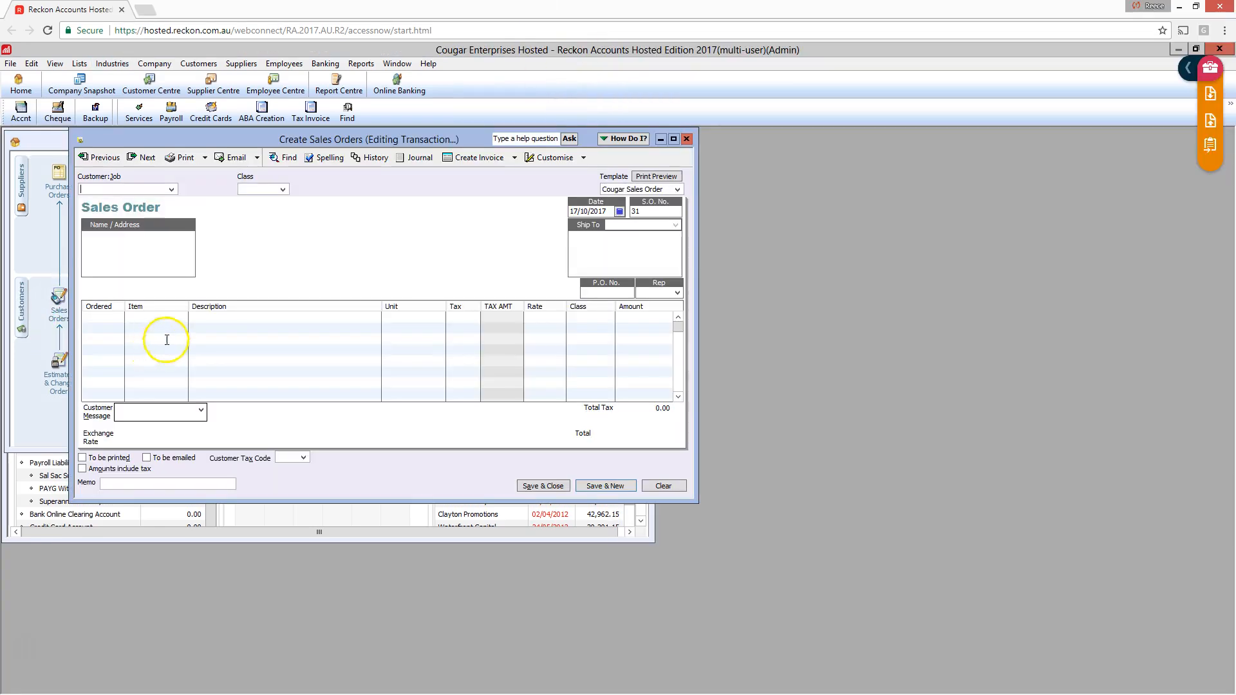
pyautogui.click(674, 139)
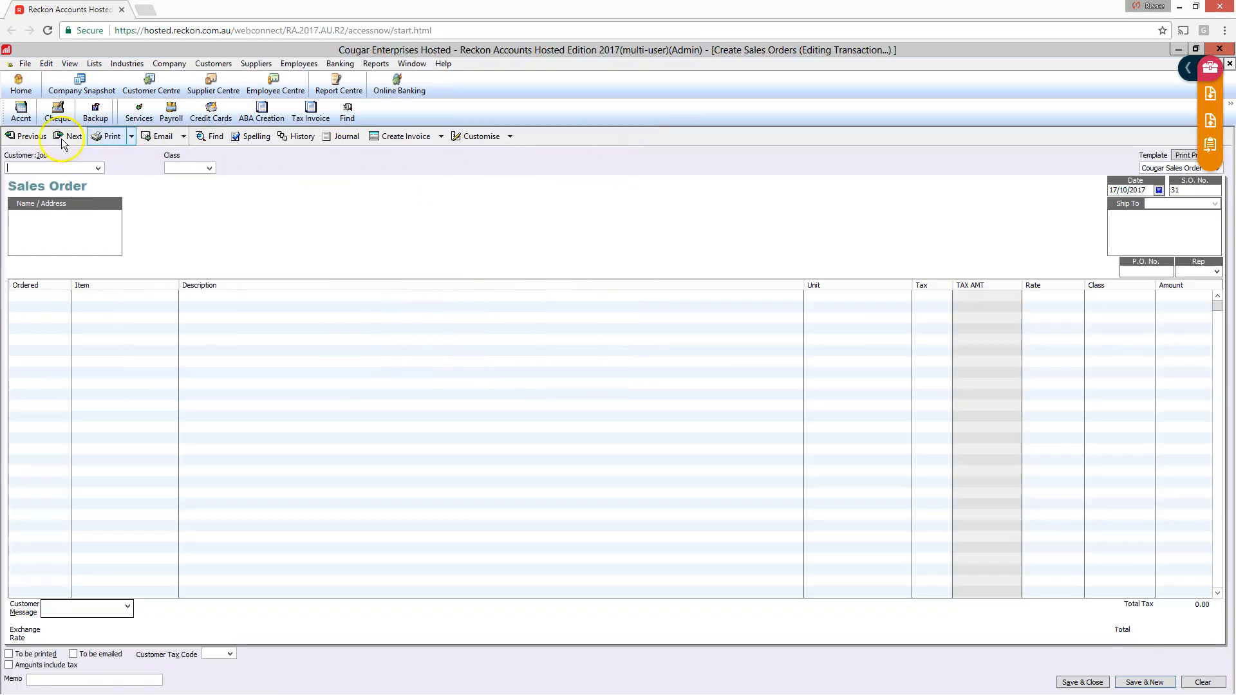
pyautogui.click(31, 139)
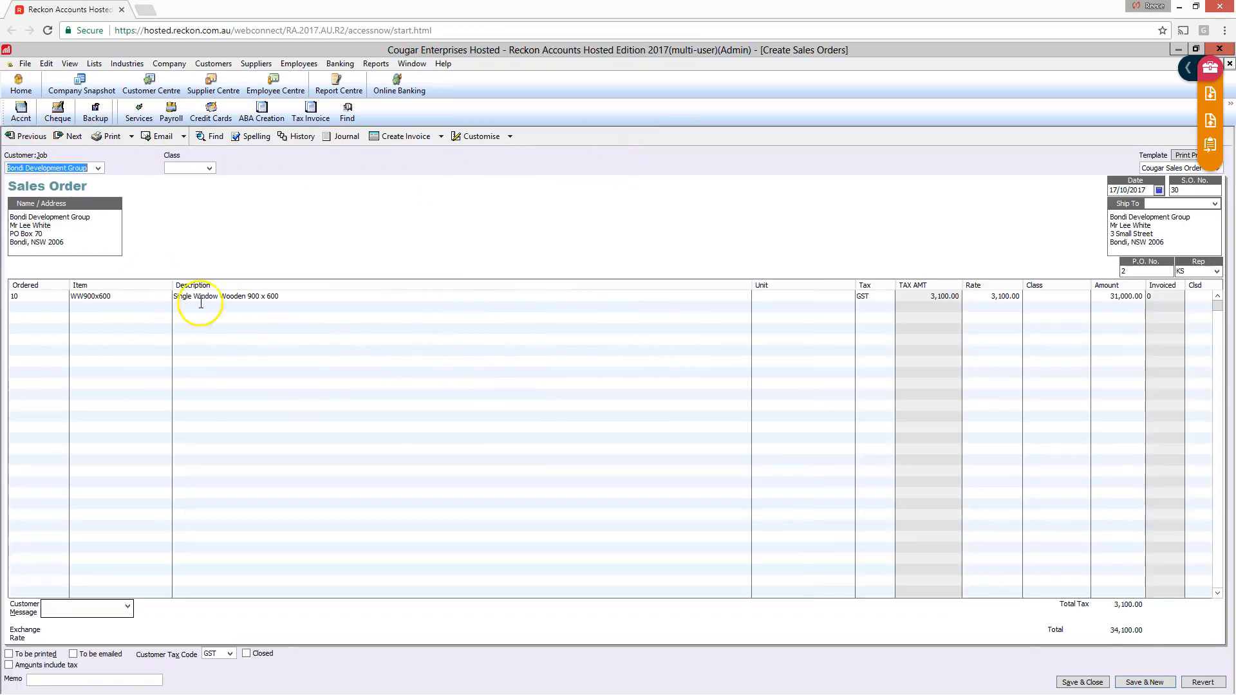
# Examine the WW900x600 line of the sales order, including its quantity, unit, tax, rate and class fields
pyautogui.click(811, 307)
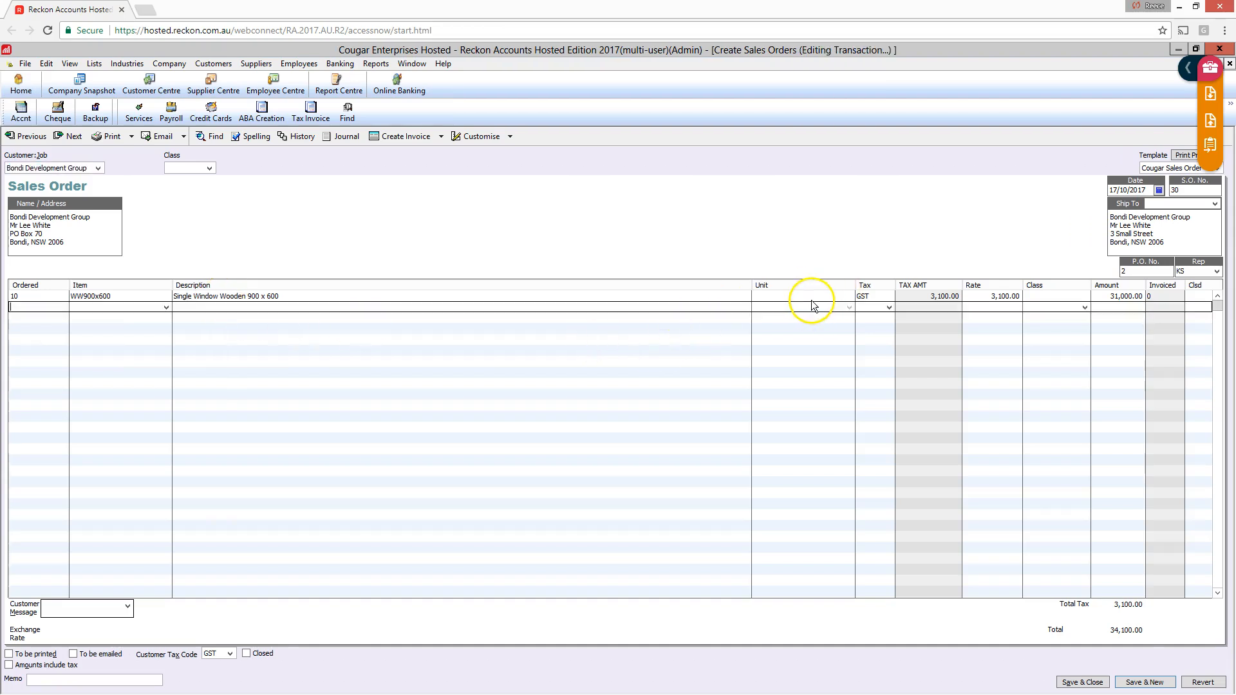
pyautogui.click(815, 297)
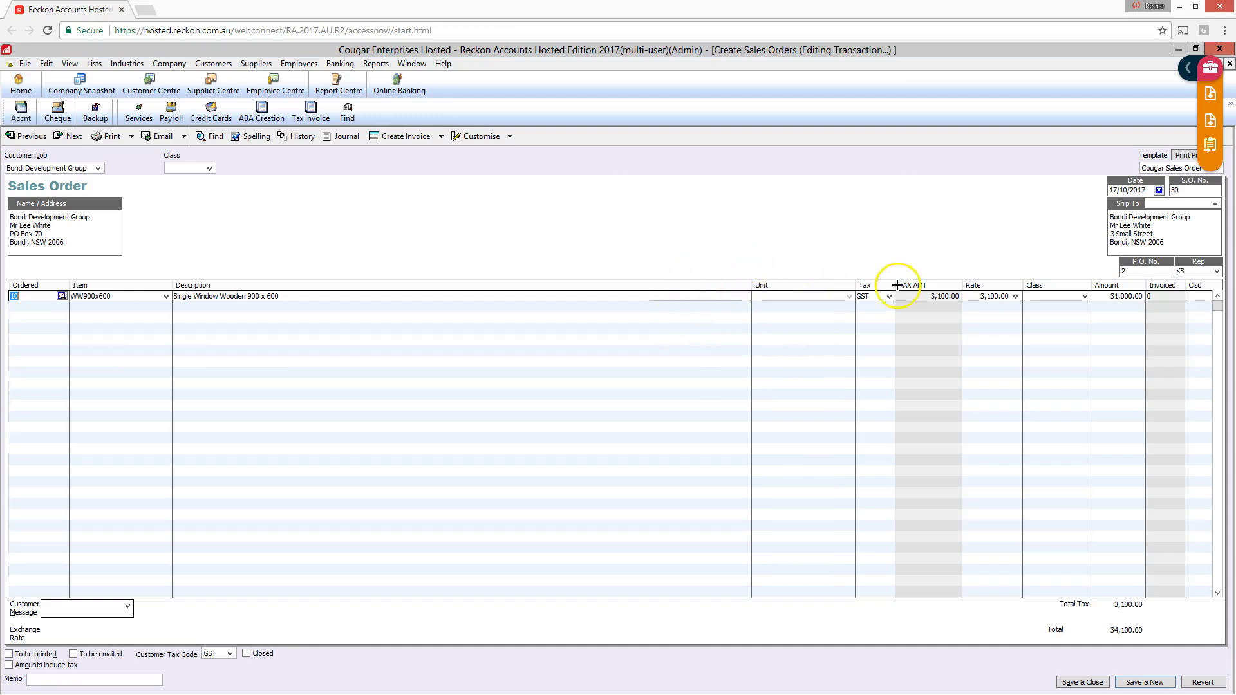
pyautogui.click(1085, 297)
pyautogui.click(1085, 297)
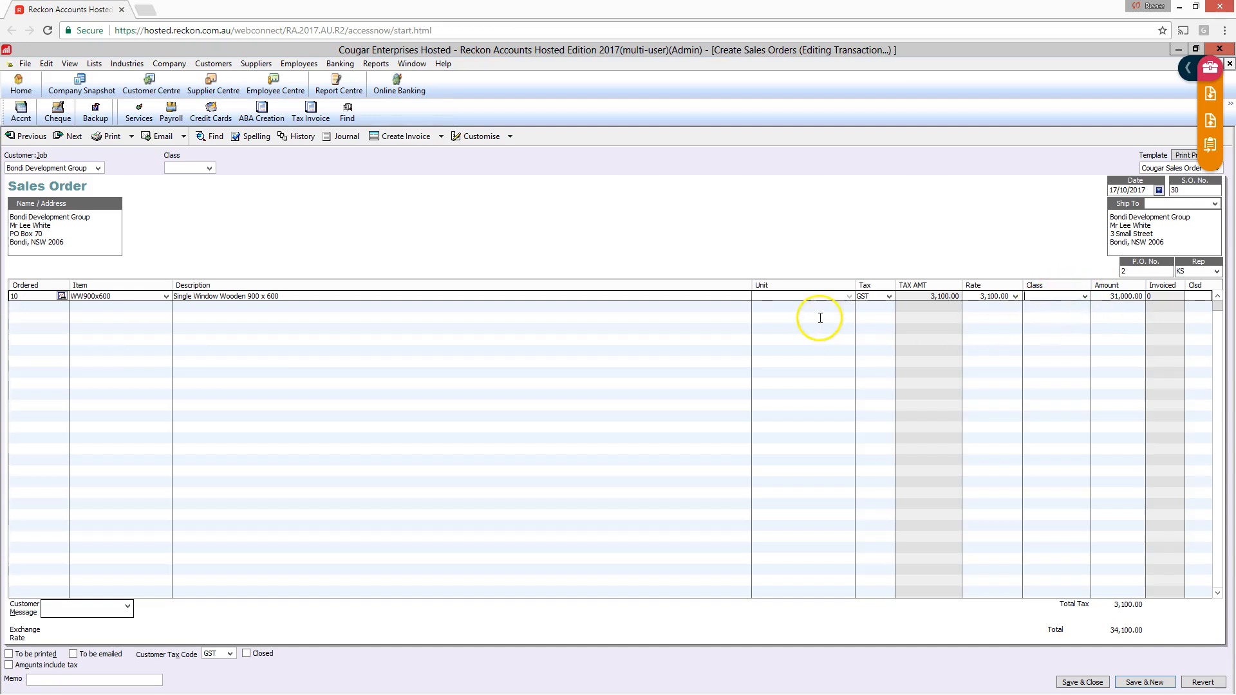
pyautogui.click(804, 294)
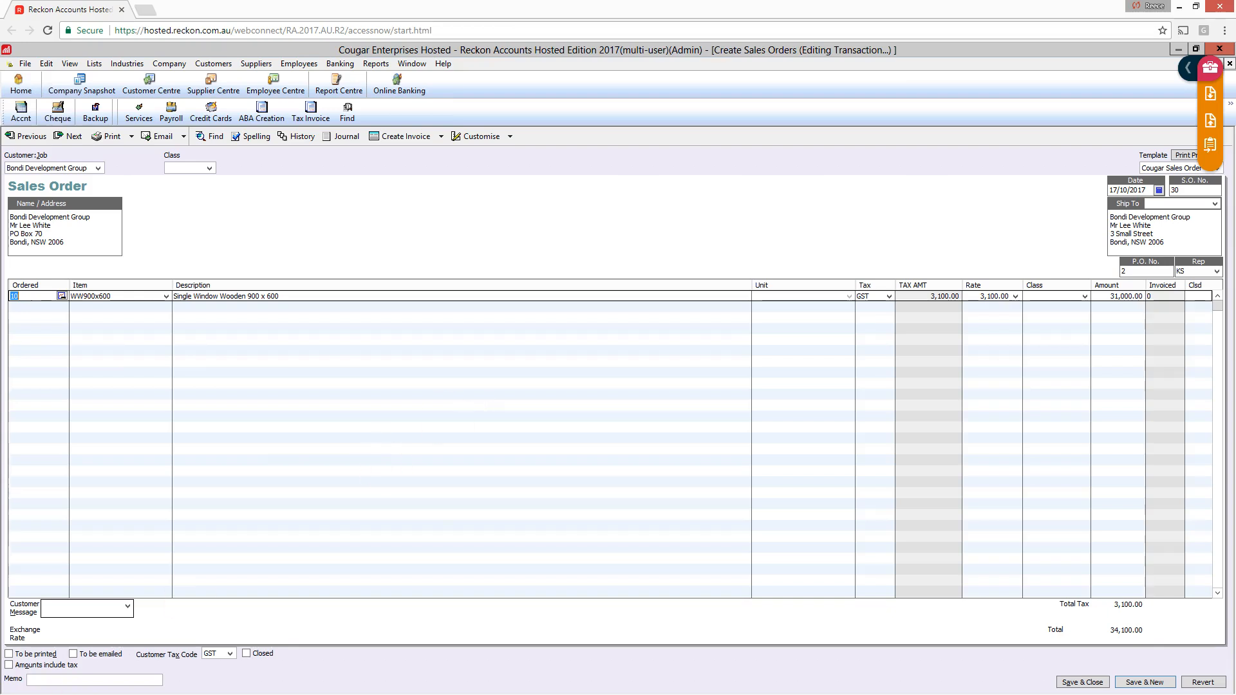
# Create an invoice from the Bondi Development Group sales order, covering all of the sales order
pyautogui.click(430, 139)
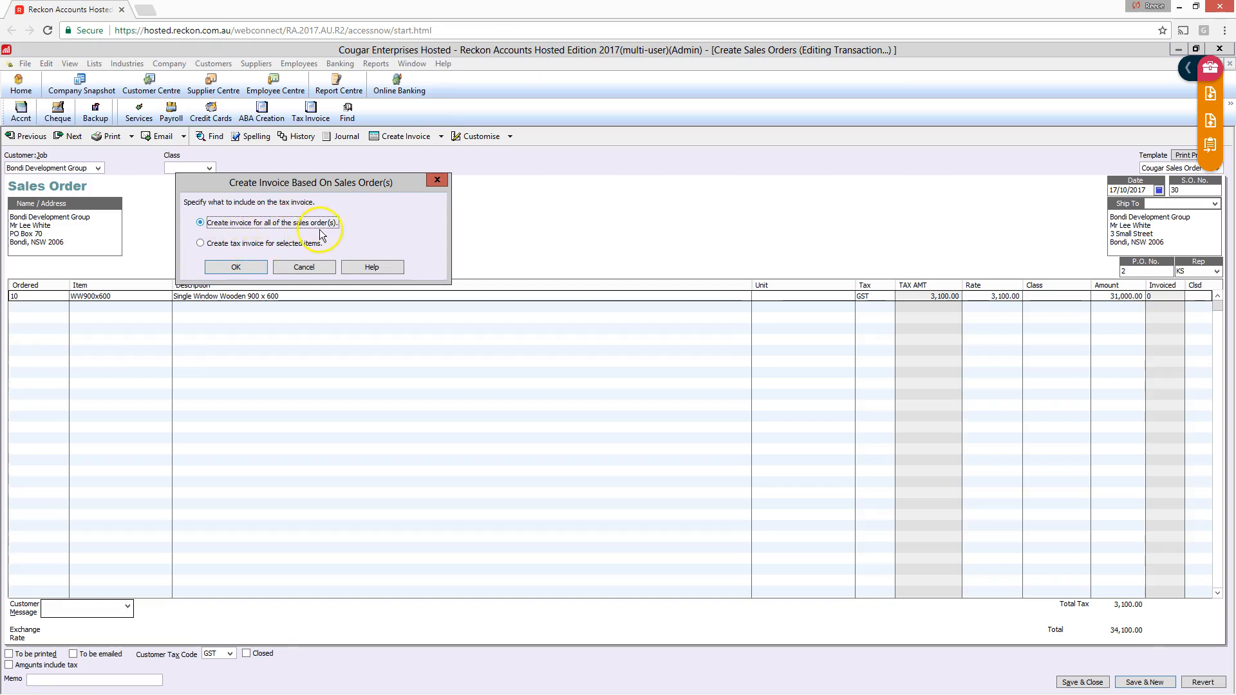
pyautogui.click(261, 244)
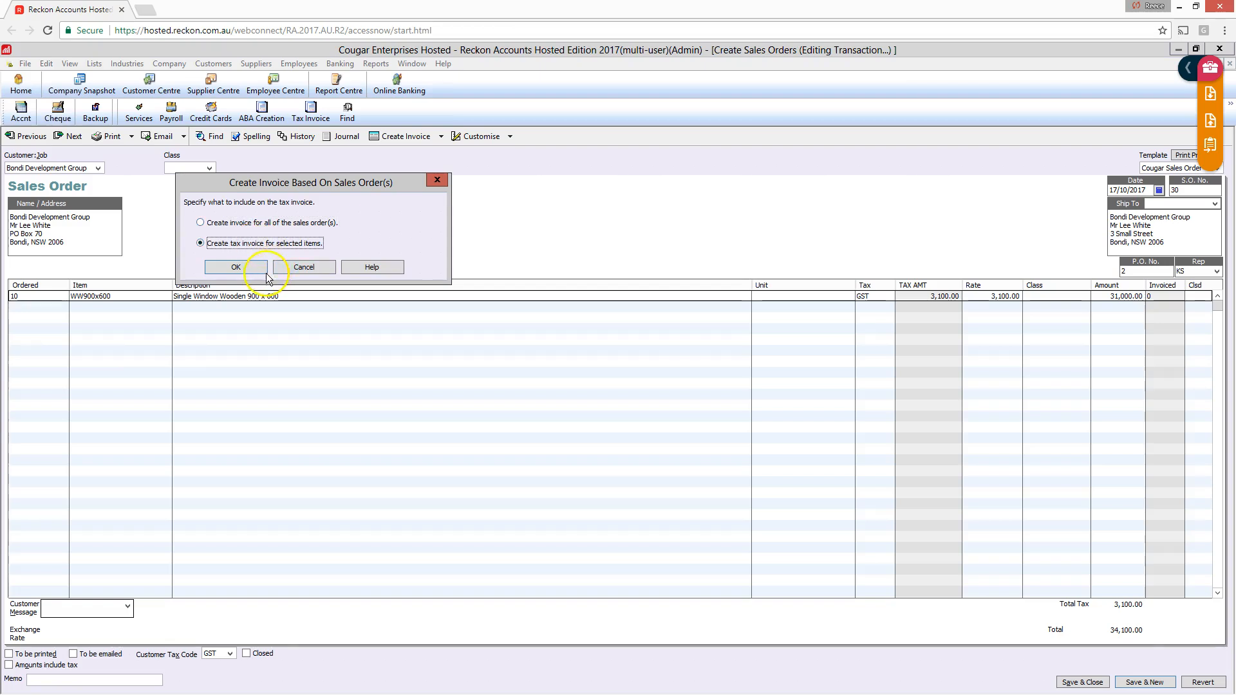
pyautogui.click(267, 223)
pyautogui.click(261, 267)
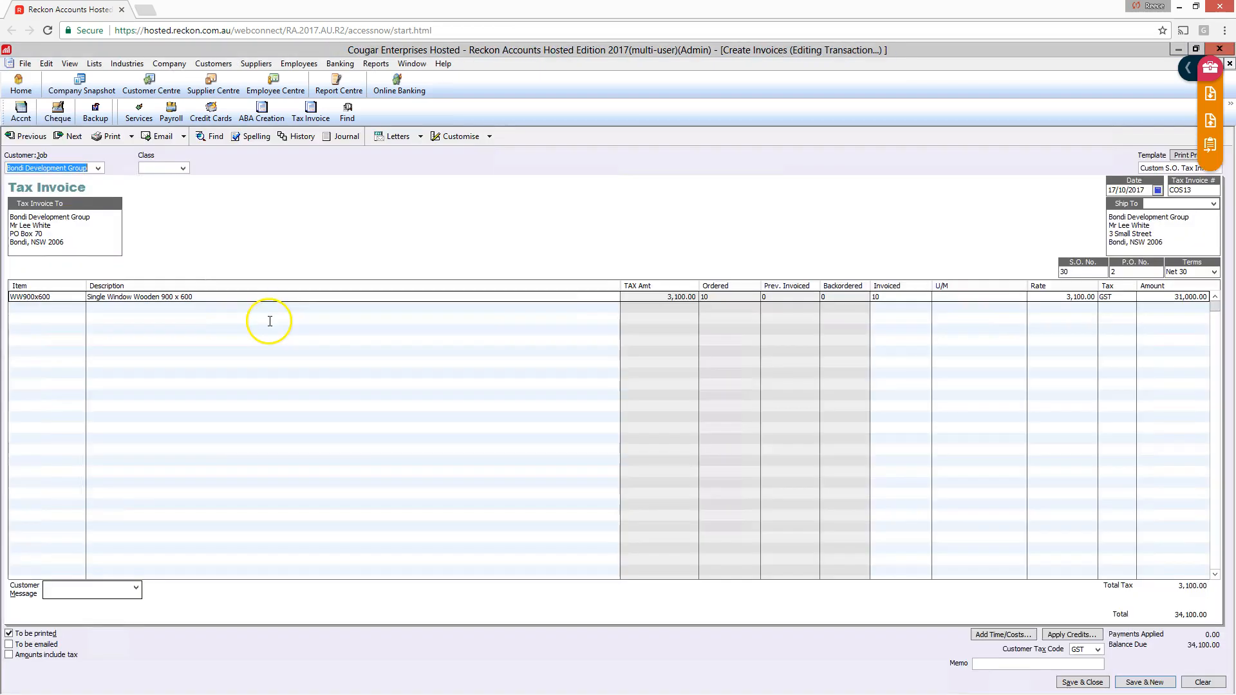